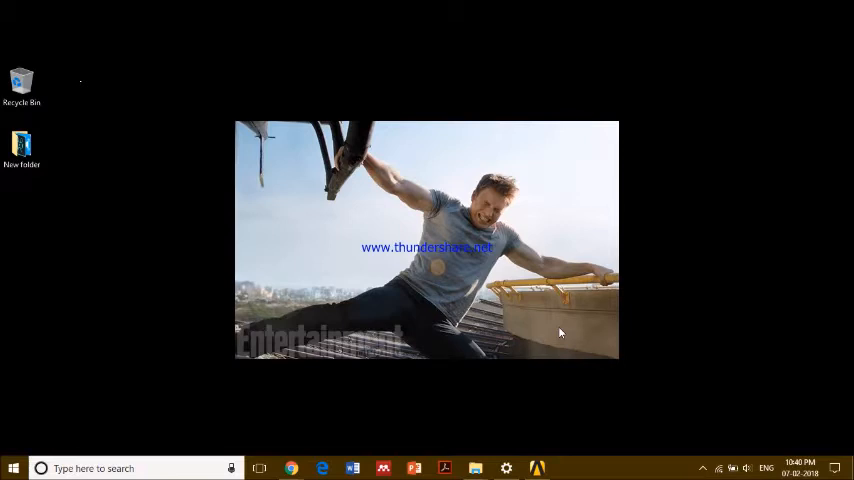
Restore the ANSYS Workbench window and pick the Fluid Flow (Fluent) system in the Toolbox
{"action": "left_click", "coordinate": [537, 468]}
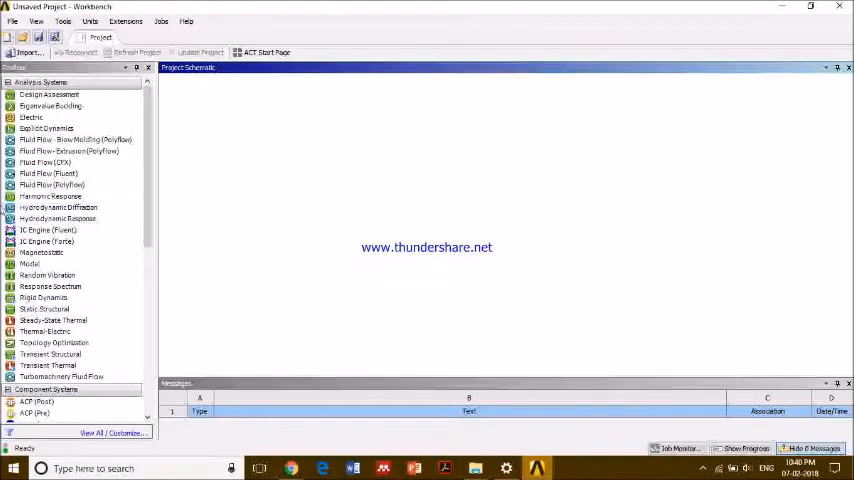
{"action": "left_click", "coordinate": [50, 174]}
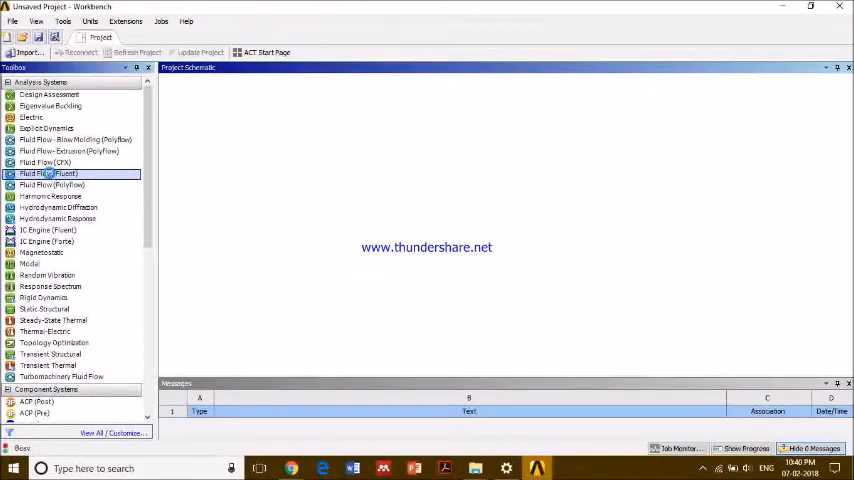
Add a Fluid Flow (Fluent) system with its default name and bring up the Setup cell's actions
{"action": "double_click", "coordinate": [50, 174]}
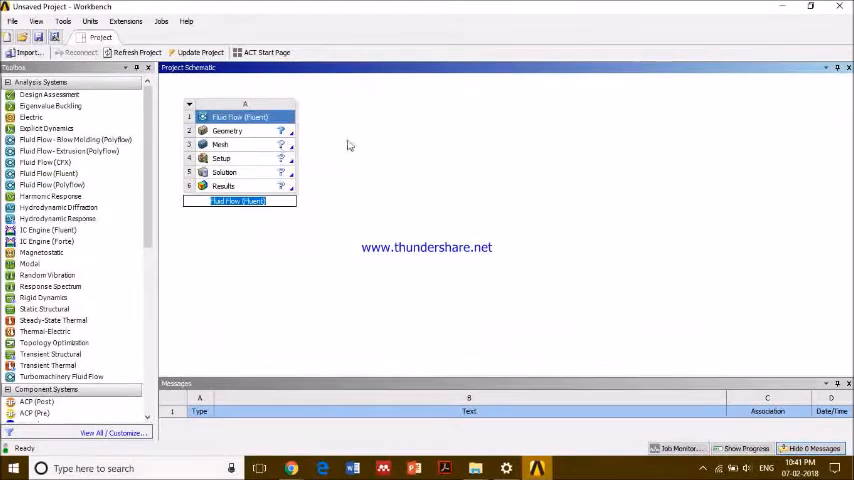
{"action": "left_click", "coordinate": [230, 158]}
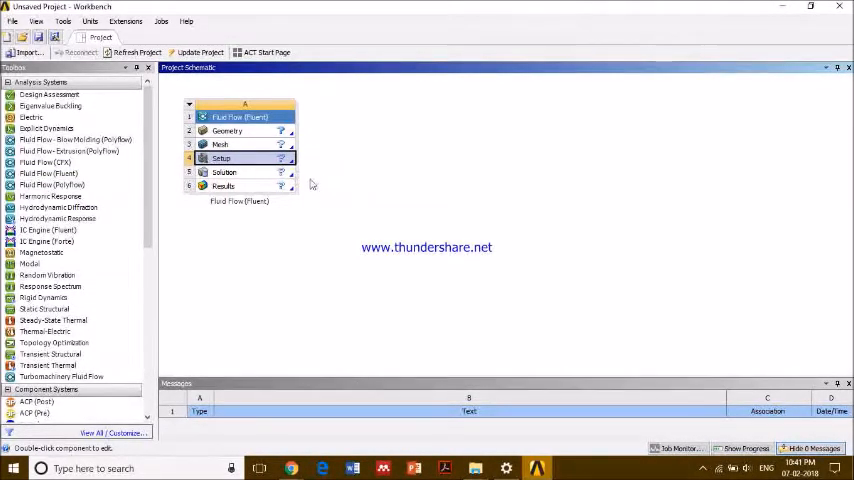
{"action": "right_click", "coordinate": [248, 160]}
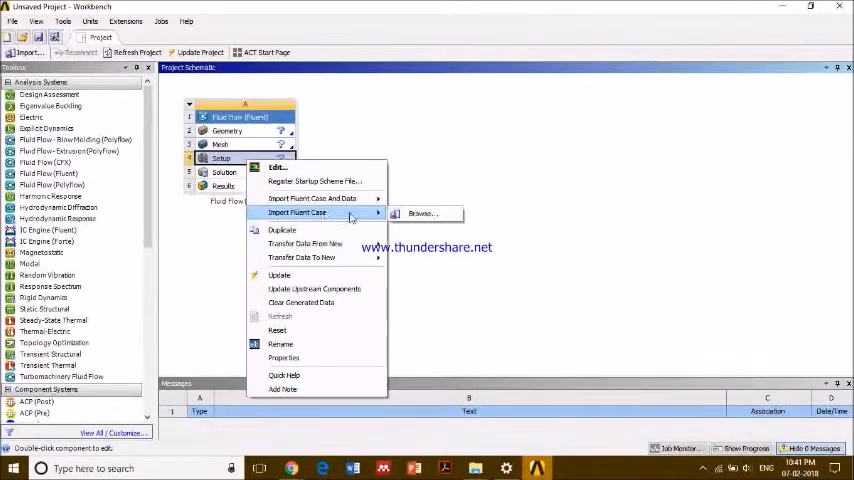
Browse for a Fluent case, navigating from the Space (A:) drive through WORK to the RP folder
{"action": "left_click", "coordinate": [425, 214]}
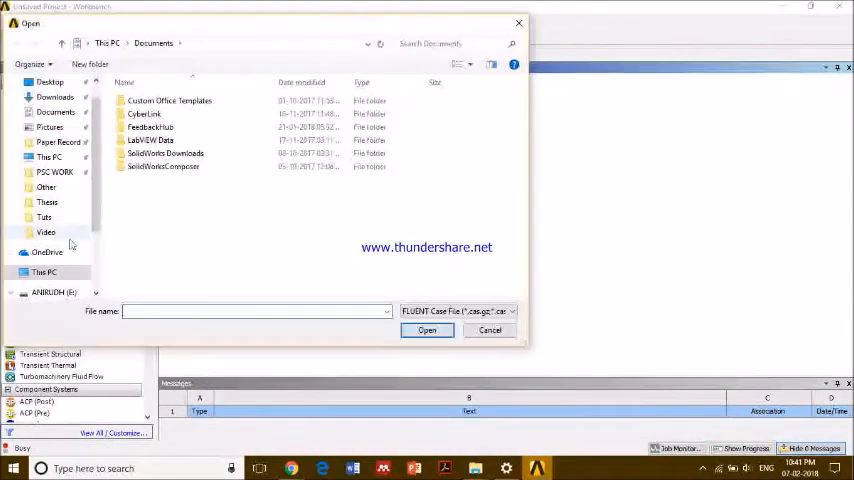
{"action": "left_click", "coordinate": [50, 157]}
{"action": "scroll", "coordinate": [220, 210], "scroll_direction": "down", "scroll_amount": 3}
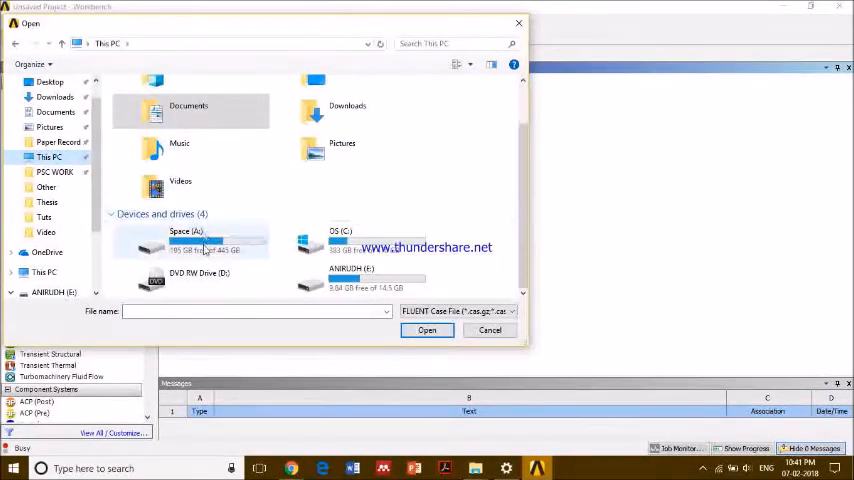
{"action": "left_click", "coordinate": [204, 244]}
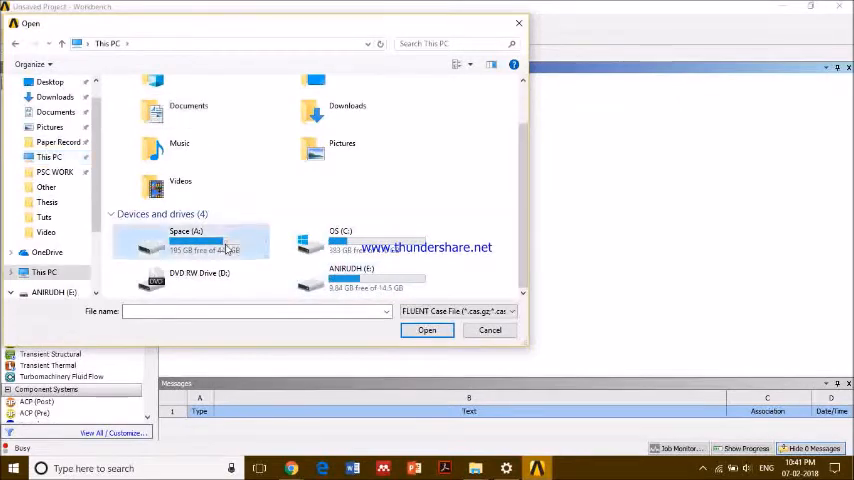
{"action": "double_click", "coordinate": [230, 248]}
{"action": "double_click", "coordinate": [143, 128]}
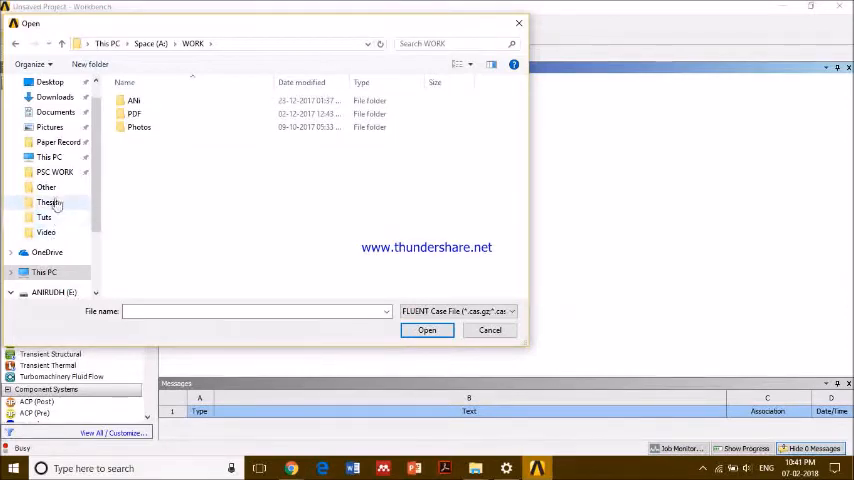
{"action": "left_click", "coordinate": [47, 187]}
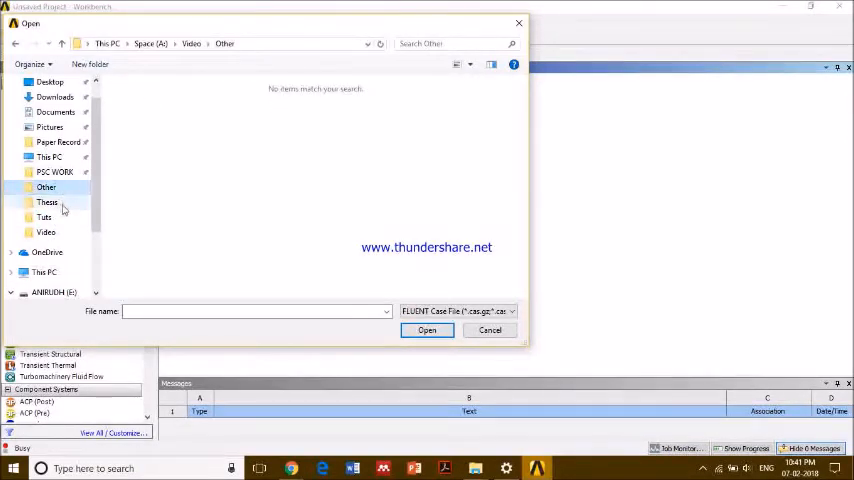
{"action": "left_click", "coordinate": [47, 202]}
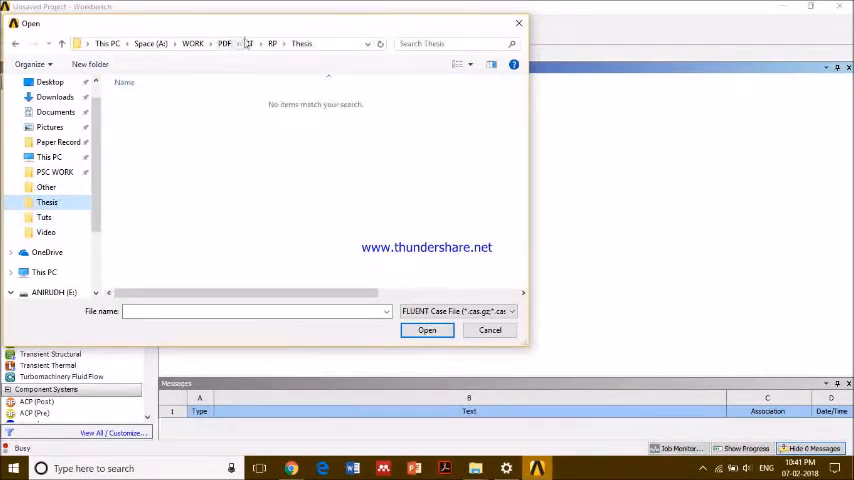
{"action": "left_click", "coordinate": [273, 44]}
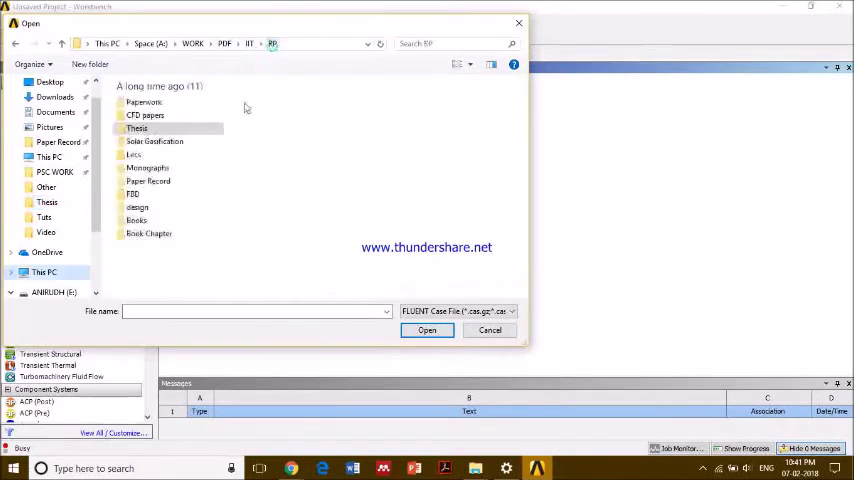
Select nitrsuccess10s in the designs folder and import it, replacing the upstream mesh
{"action": "double_click", "coordinate": [138, 207]}
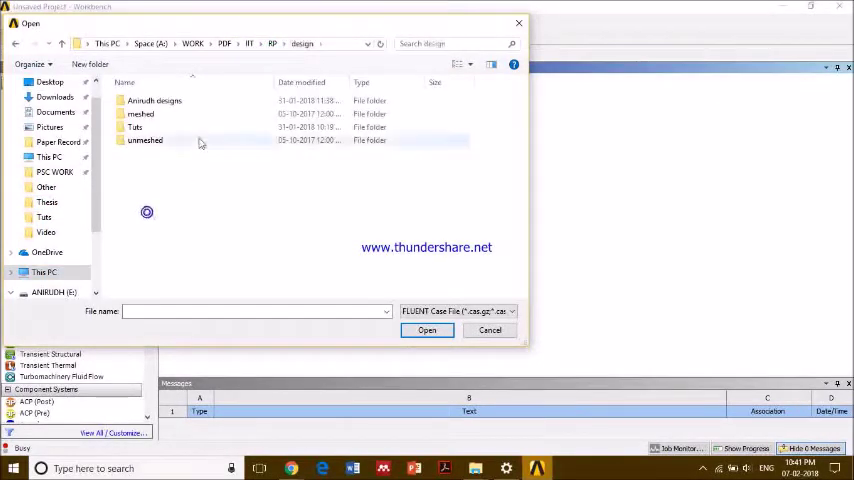
{"action": "left_click", "coordinate": [148, 102]}
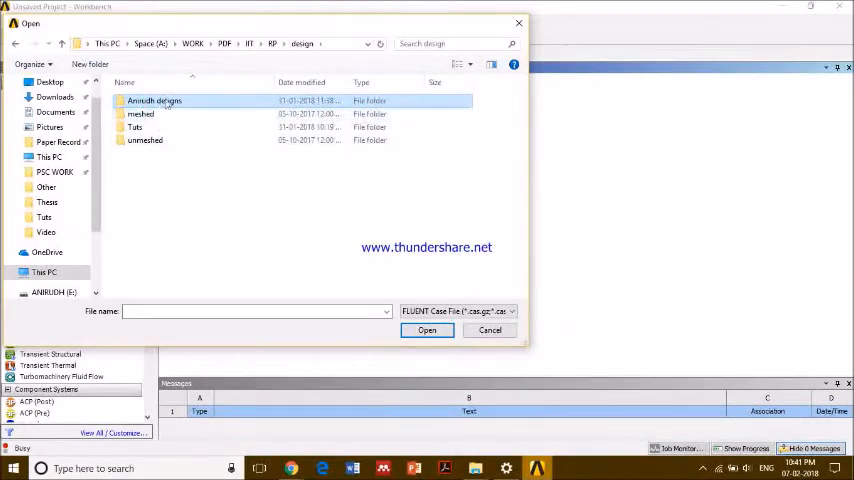
{"action": "double_click", "coordinate": [166, 103]}
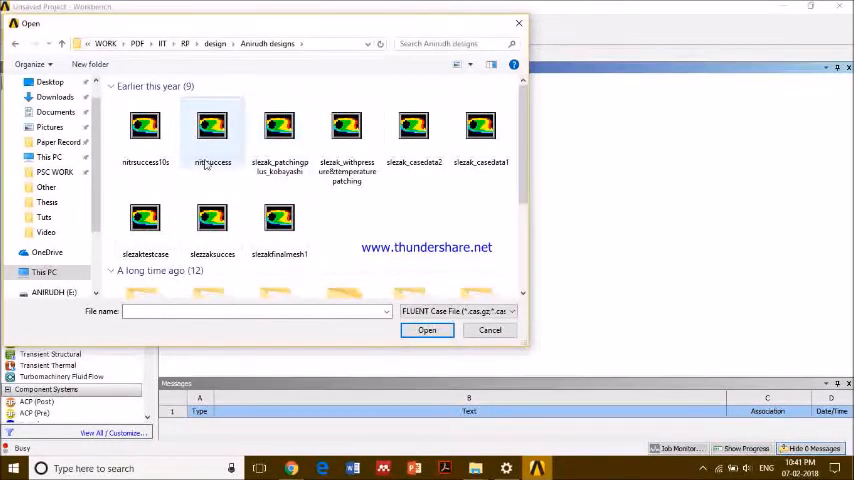
{"action": "left_click", "coordinate": [153, 140]}
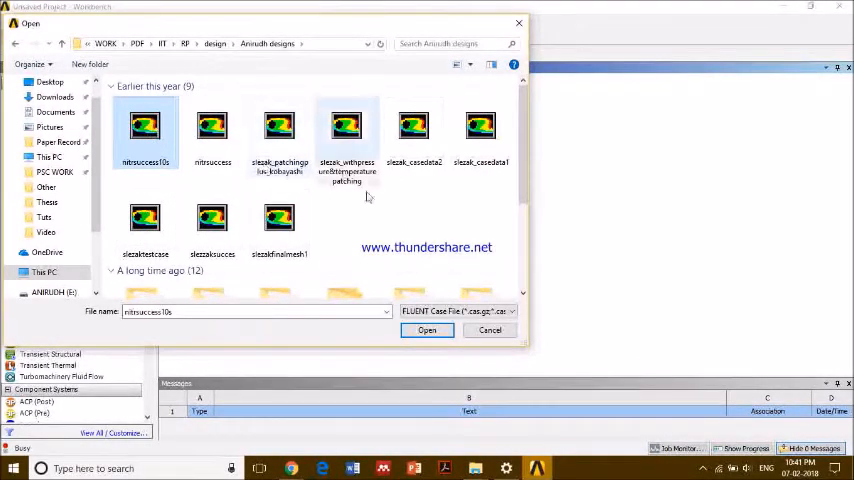
{"action": "left_click", "coordinate": [426, 331]}
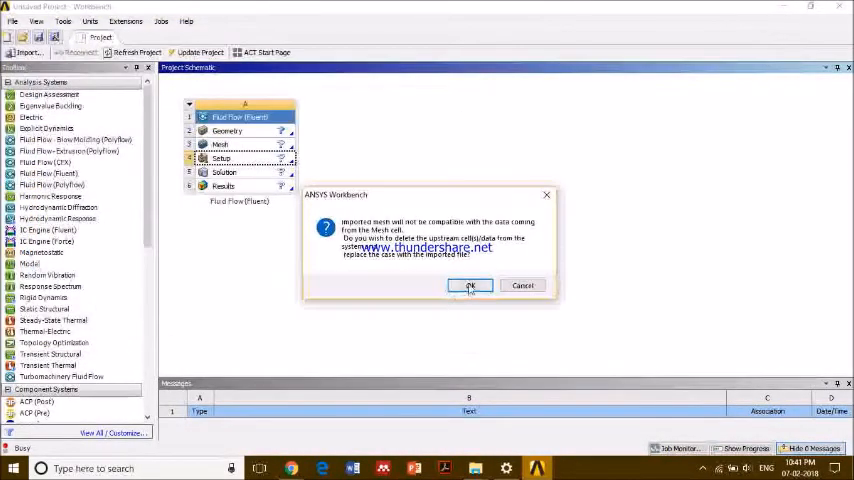
{"action": "left_click", "coordinate": [469, 285]}
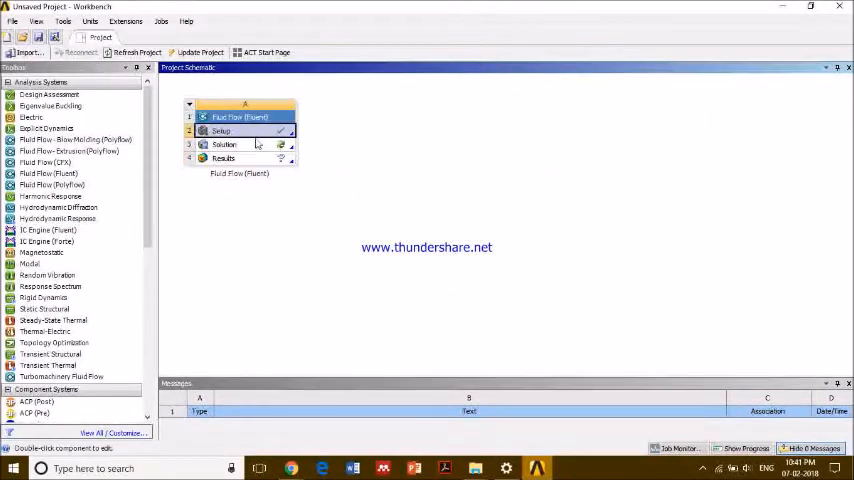
Launch Fluent from the Setup cell with the default launcher settings
{"action": "double_click", "coordinate": [246, 132]}
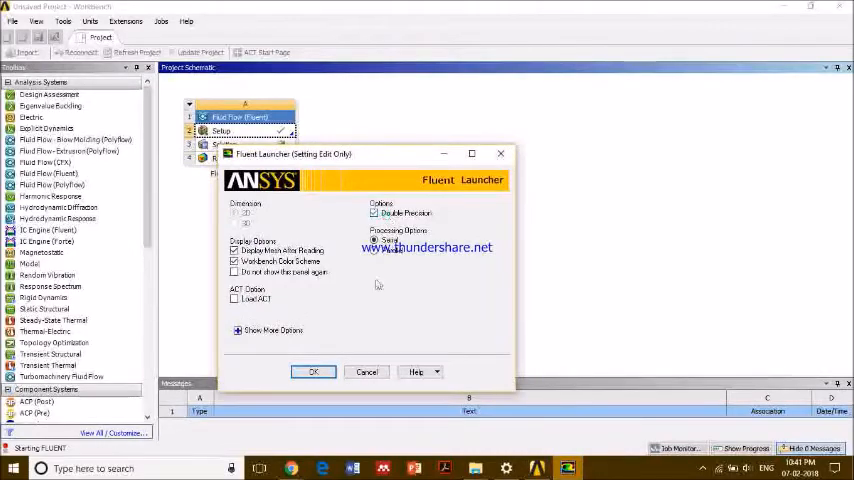
{"action": "left_click", "coordinate": [313, 373]}
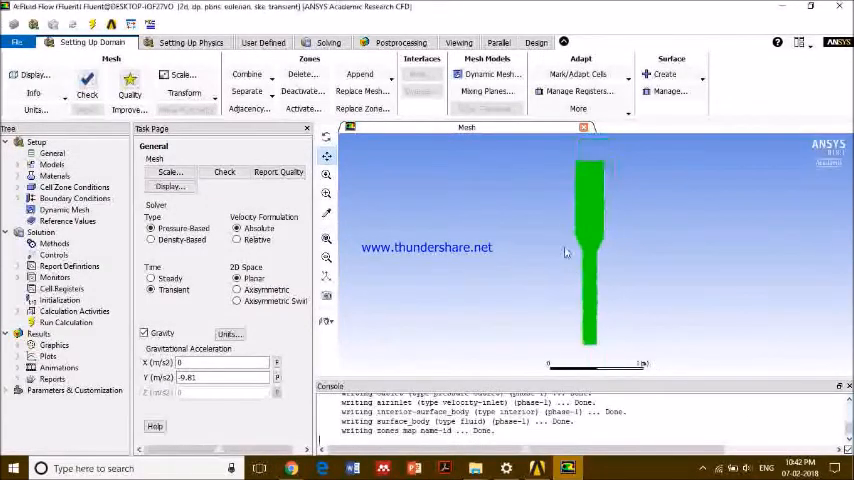
{"action": "scroll", "coordinate": [600, 250], "scroll_direction": "up", "scroll_amount": 3}
{"action": "scroll", "coordinate": [644, 243], "scroll_direction": "down", "scroll_amount": 3}
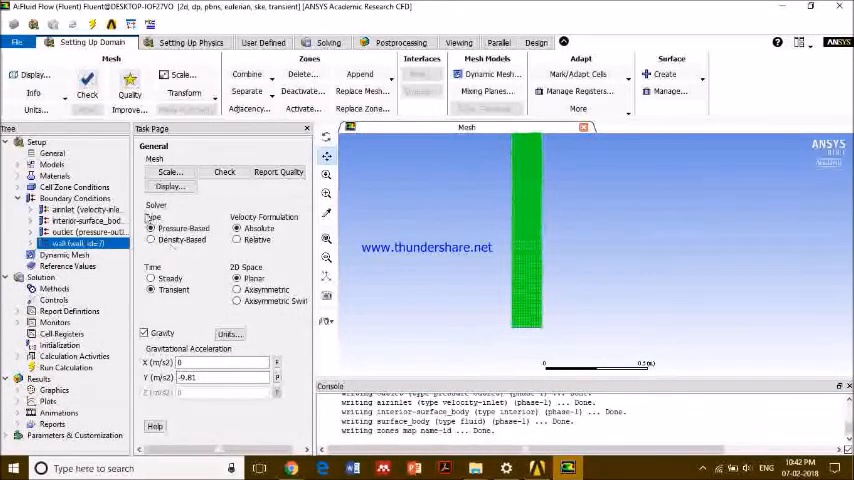
Review the General transient solver and -9.81 gravity settings, then bring up the Models list
{"action": "left_click", "coordinate": [52, 153]}
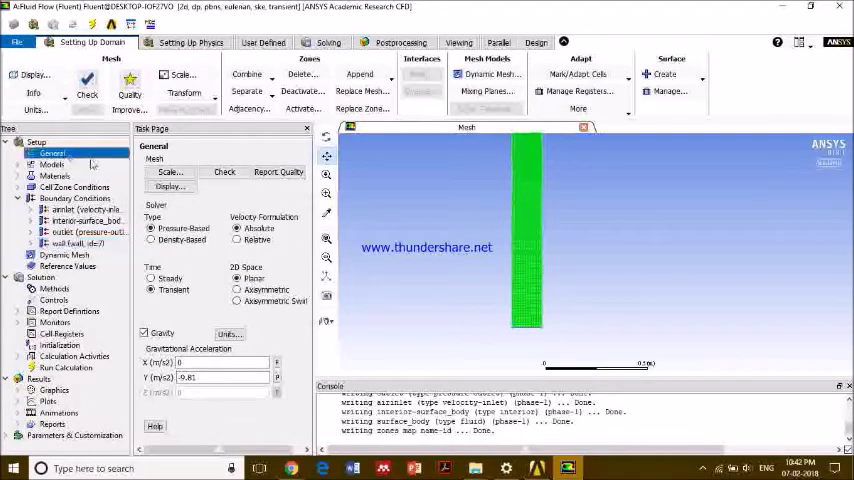
{"action": "double_click", "coordinate": [190, 377]}
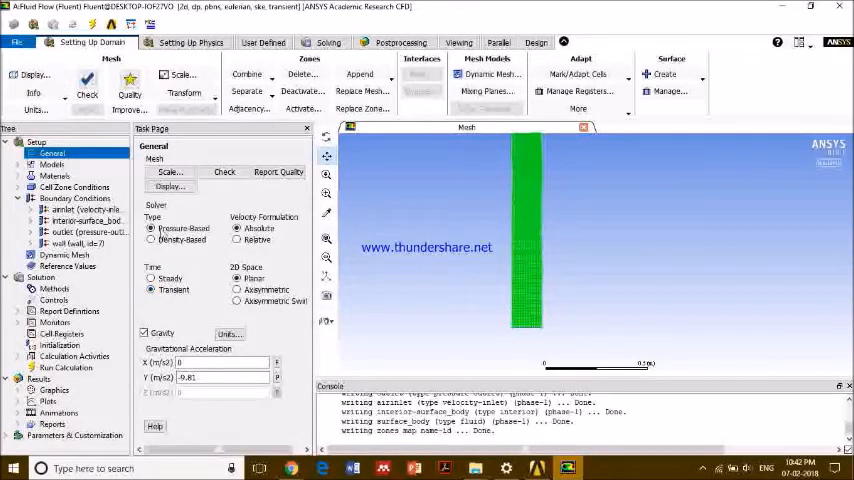
{"action": "double_click", "coordinate": [53, 164]}
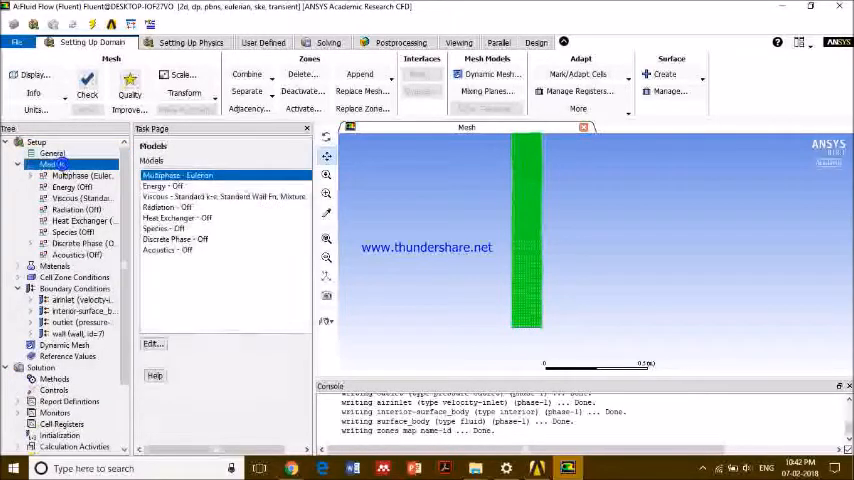
Confirm the Eulerian multiphase model with two phases and implicit formulation after previewing VOF
{"action": "left_click", "coordinate": [205, 176]}
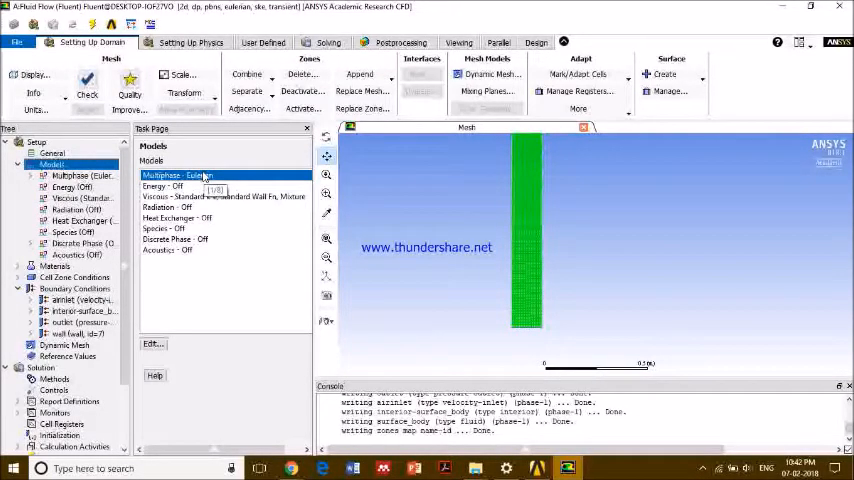
{"action": "double_click", "coordinate": [183, 176]}
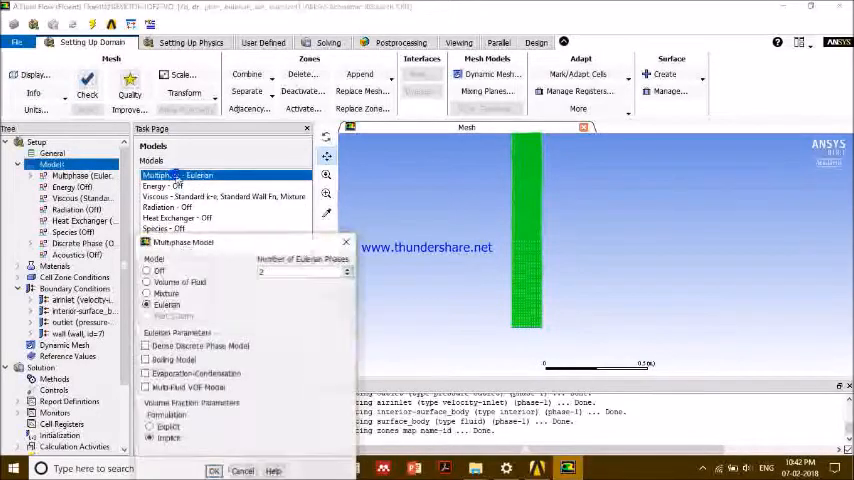
{"action": "left_click_drag", "start_coordinate": [197, 244], "coordinate": [218, 108]}
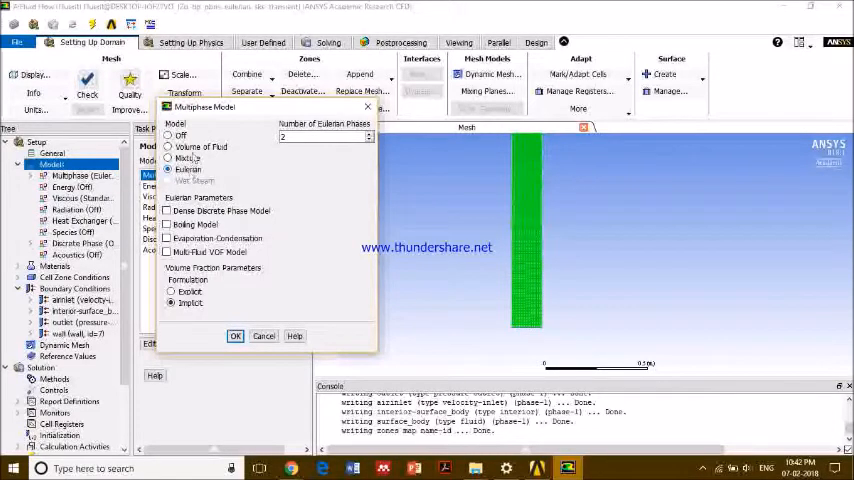
{"action": "left_click", "coordinate": [168, 147]}
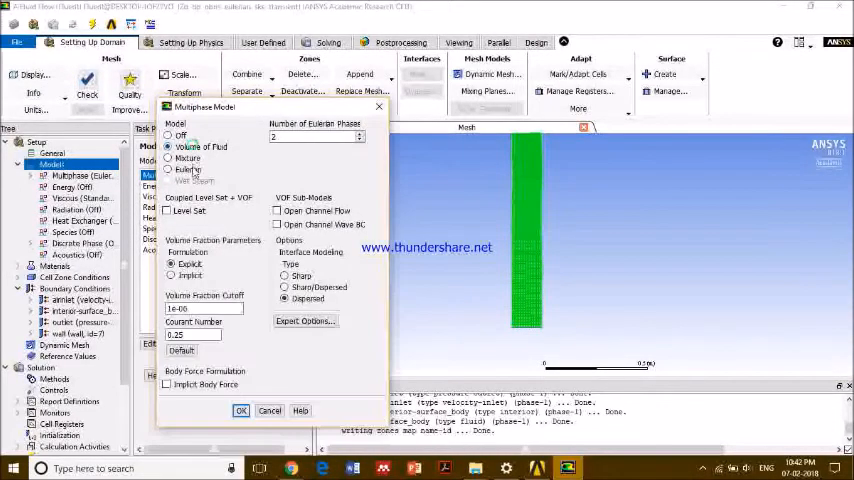
{"action": "left_click", "coordinate": [188, 169]}
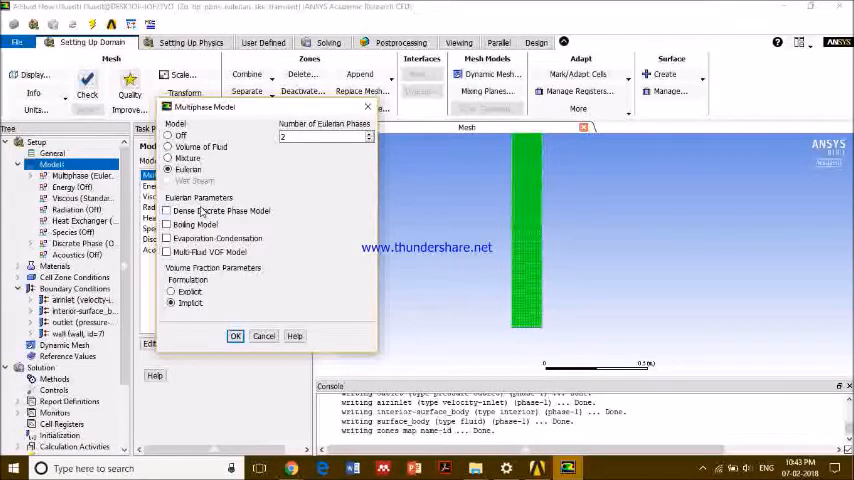
{"action": "left_click", "coordinate": [235, 336]}
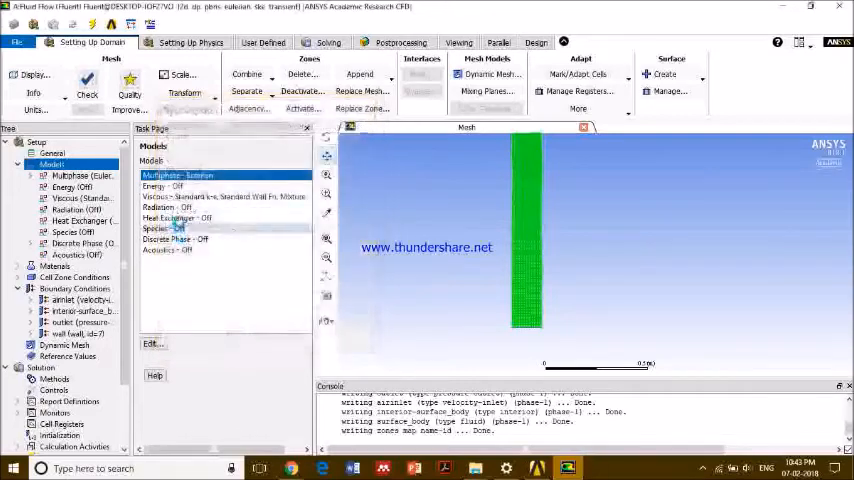
Accept the standard k-epsilon turbulence model with standard wall functions and show the materials list
{"action": "double_click", "coordinate": [185, 197]}
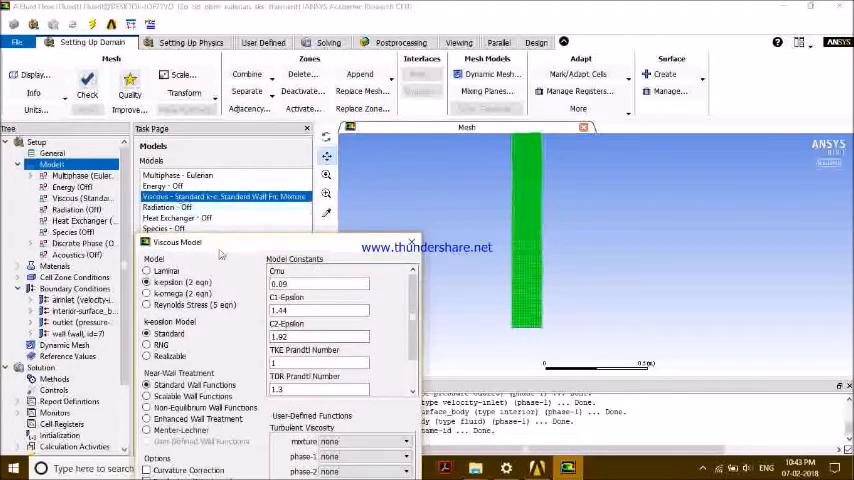
{"action": "mouse_move", "coordinate": [220, 130]}
{"action": "left_mouse_down"}
{"action": "mouse_move", "coordinate": [220, 248]}
{"action": "mouse_move", "coordinate": [238, 106]}
{"action": "left_mouse_up"}
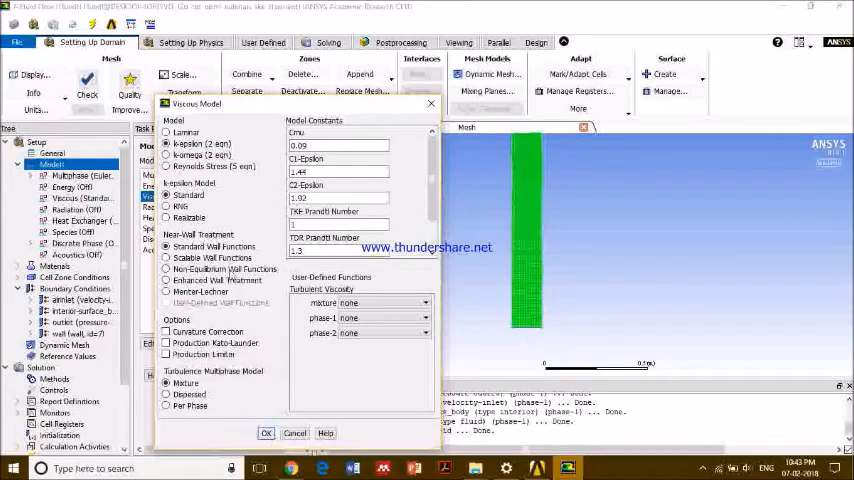
{"action": "left_click", "coordinate": [265, 432]}
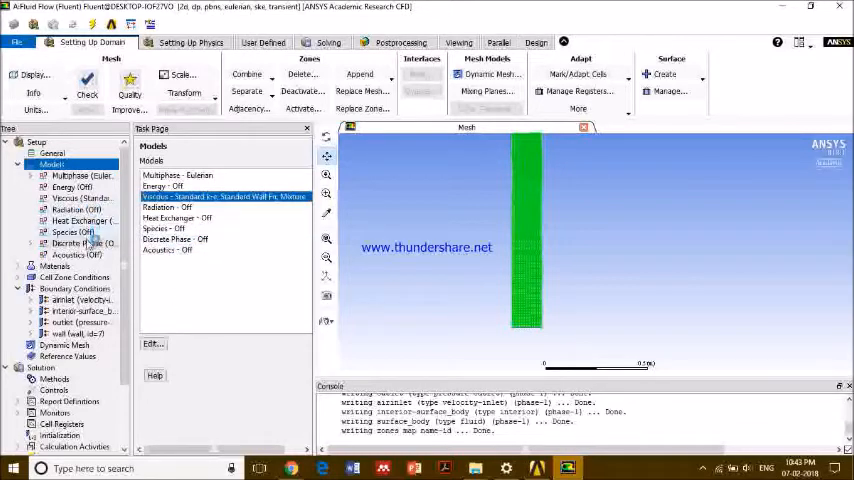
{"action": "left_click", "coordinate": [55, 266]}
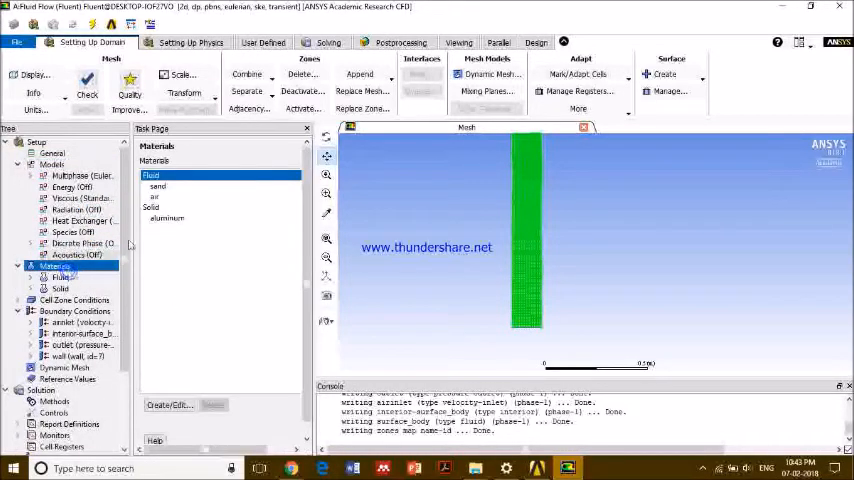
{"action": "left_click", "coordinate": [158, 187]}
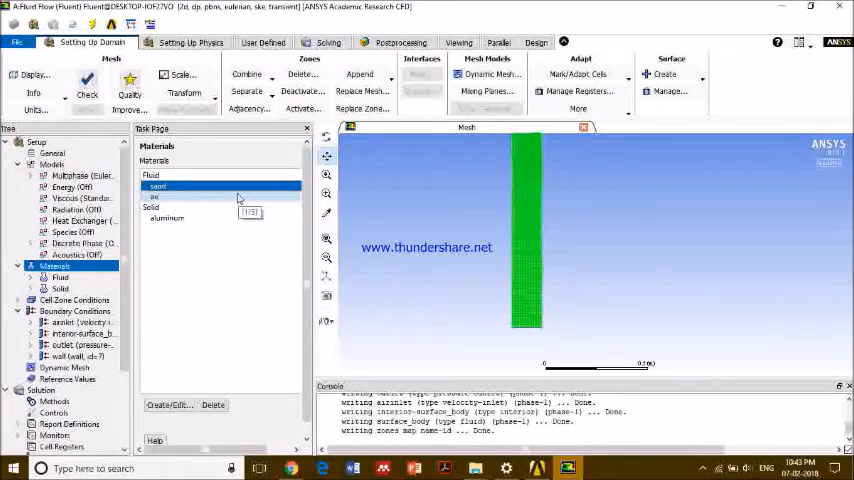
{"action": "left_click", "coordinate": [200, 197]}
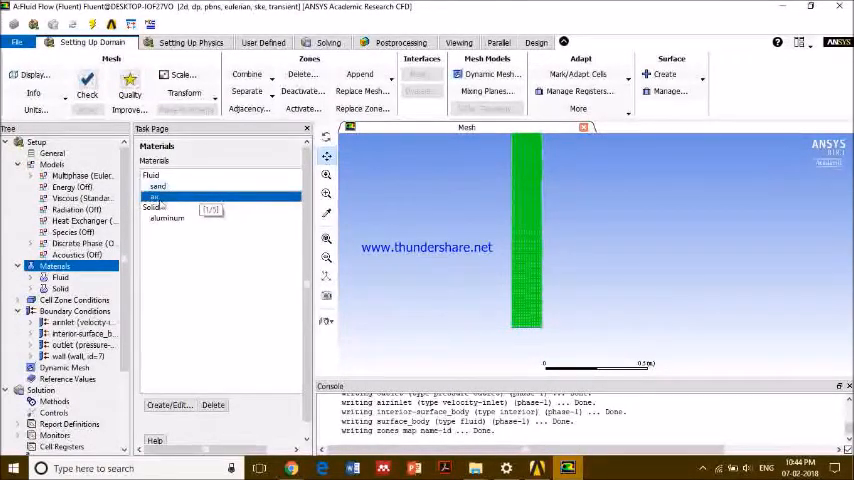
{"action": "double_click", "coordinate": [158, 186]}
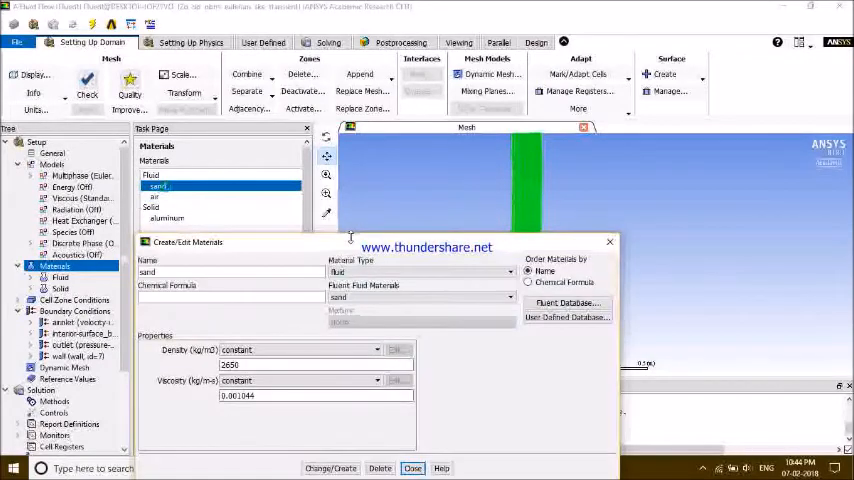
{"action": "left_click_drag", "start_coordinate": [287, 245], "coordinate": [320, 64]}
{"action": "double_click", "coordinate": [280, 185]}
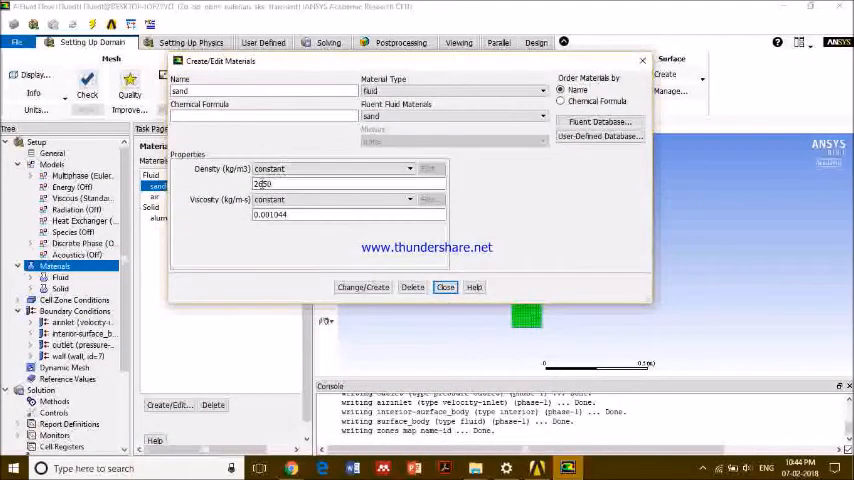
{"action": "double_click", "coordinate": [291, 184]}
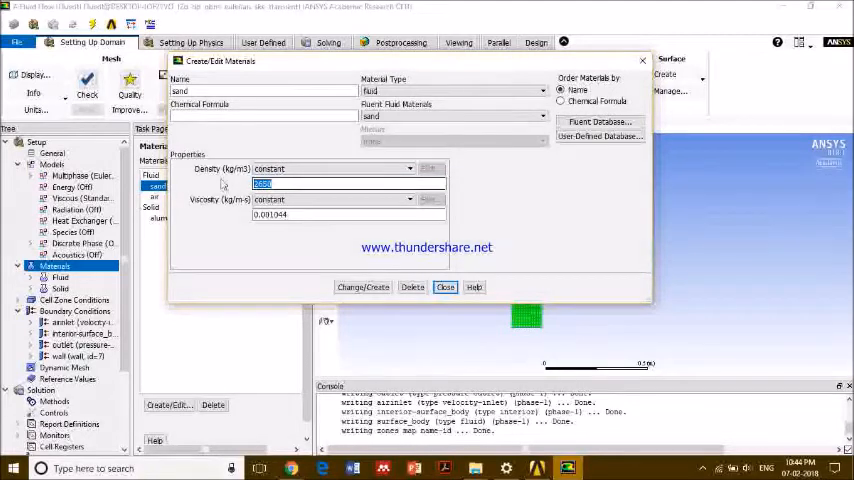
{"action": "double_click", "coordinate": [303, 215]}
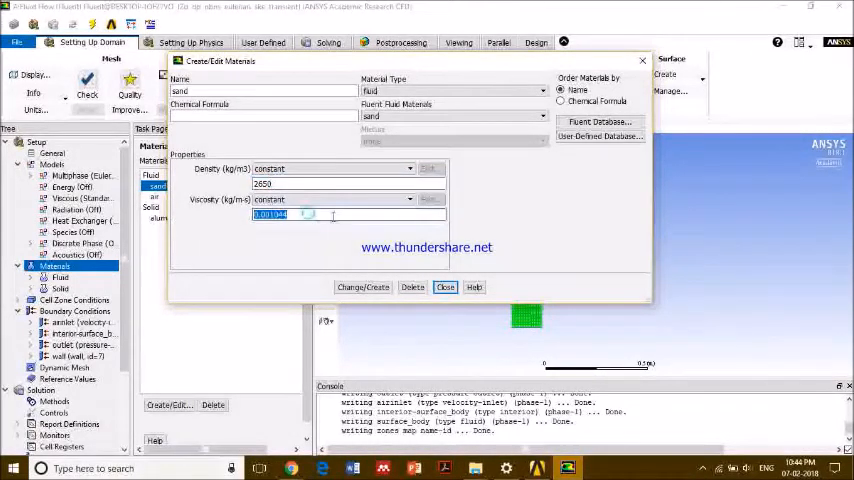
{"action": "double_click", "coordinate": [262, 184]}
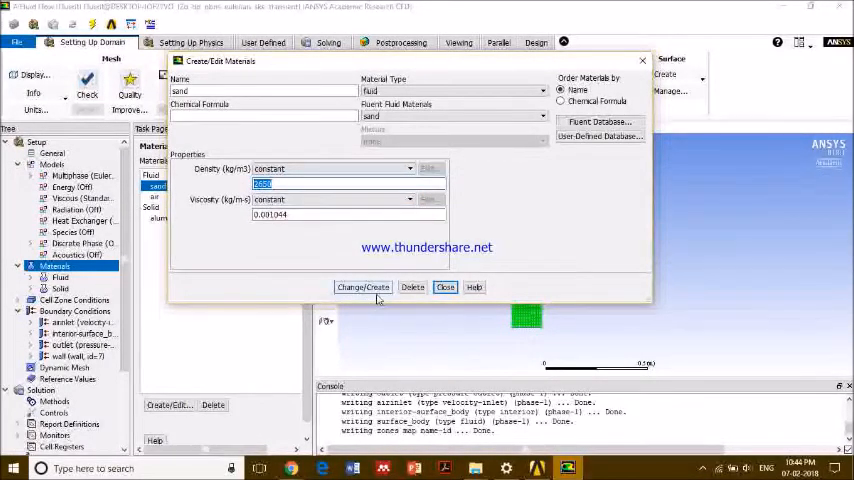
{"action": "left_click", "coordinate": [446, 288]}
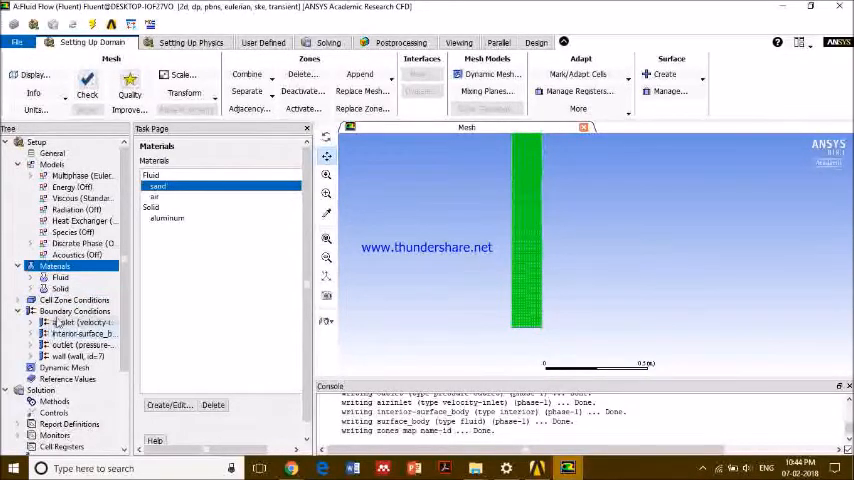
List the boundary zones and select airinlet to inspect its velocity-inlet settings
{"action": "left_click", "coordinate": [75, 311]}
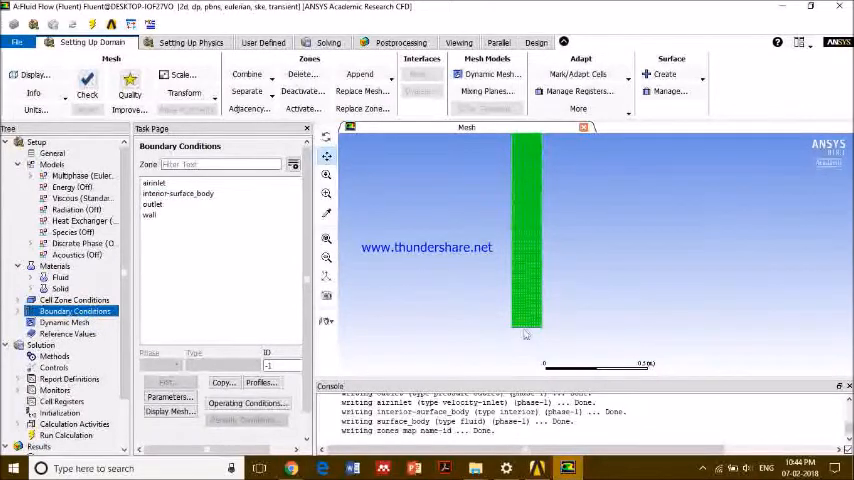
{"action": "scroll", "coordinate": [570, 200], "scroll_direction": "up", "scroll_amount": 2}
{"action": "scroll", "coordinate": [575, 190], "scroll_direction": "up", "scroll_amount": 2}
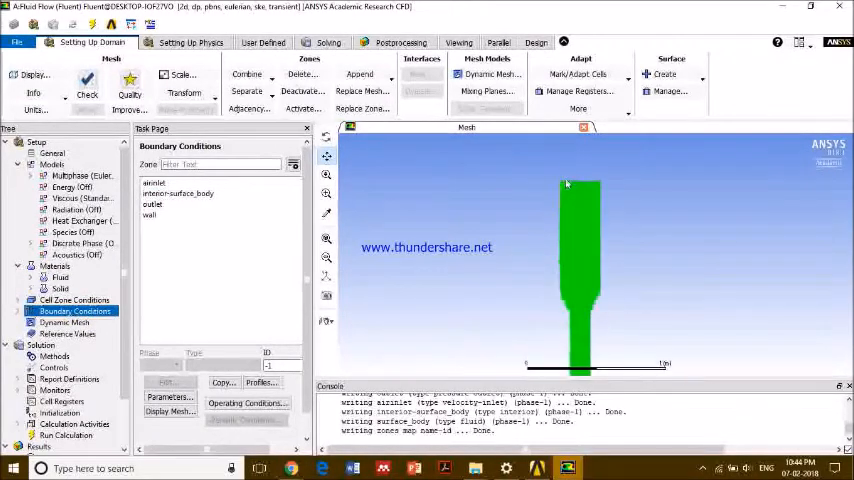
{"action": "scroll", "coordinate": [579, 172], "scroll_direction": "up", "scroll_amount": 3}
{"action": "scroll", "coordinate": [597, 260], "scroll_direction": "down", "scroll_amount": 3}
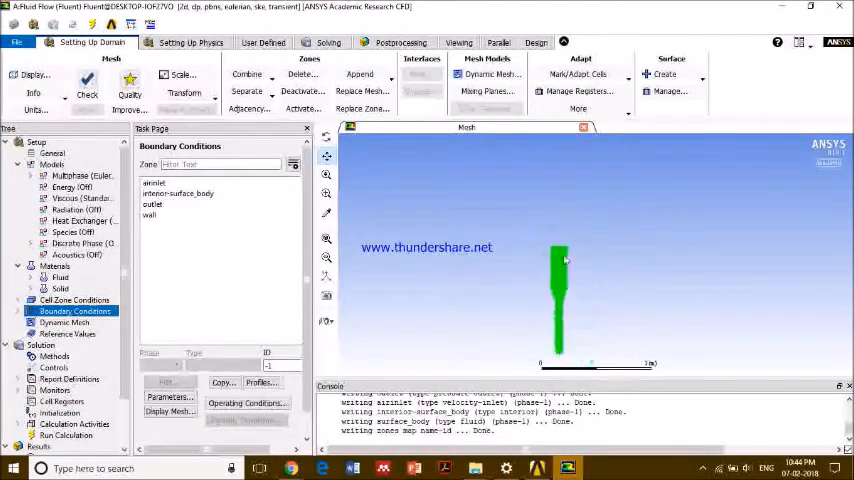
{"action": "scroll", "coordinate": [600, 265], "scroll_direction": "up", "scroll_amount": 3}
{"action": "scroll", "coordinate": [620, 300], "scroll_direction": "down", "scroll_amount": 1}
{"action": "scroll", "coordinate": [685, 348], "scroll_direction": "up", "scroll_amount": 1}
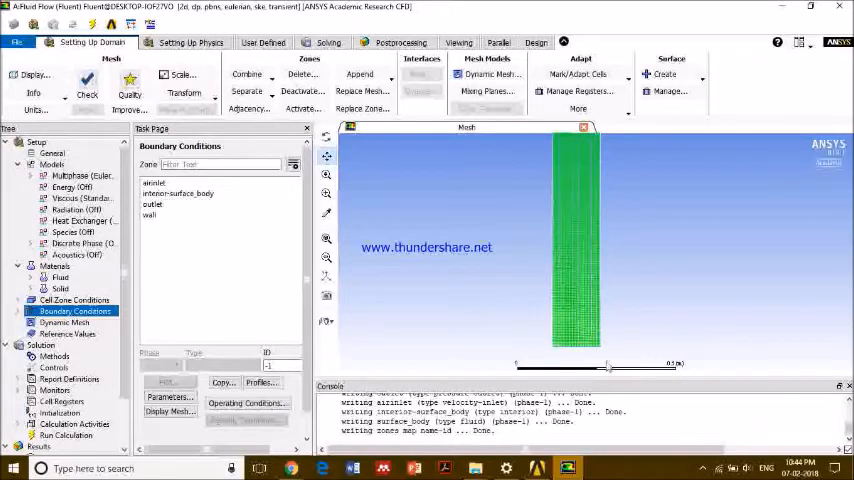
{"action": "left_click", "coordinate": [154, 183]}
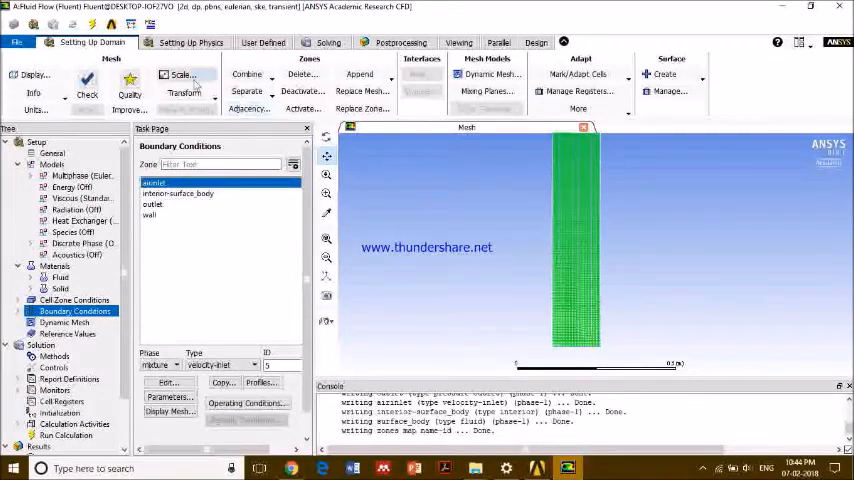
In the Phases dialog, confirm phase-1 as the primary phase with air as its material
{"action": "left_click", "coordinate": [190, 42]}
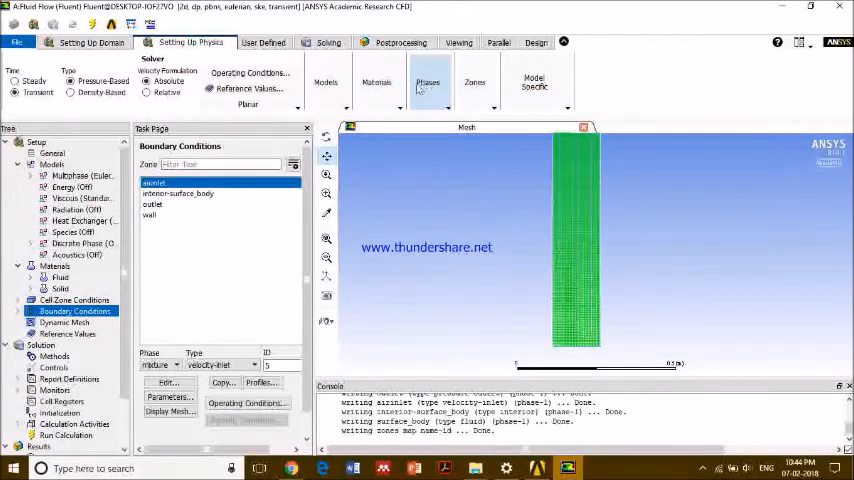
{"action": "left_click", "coordinate": [428, 95]}
{"action": "left_click", "coordinate": [440, 120]}
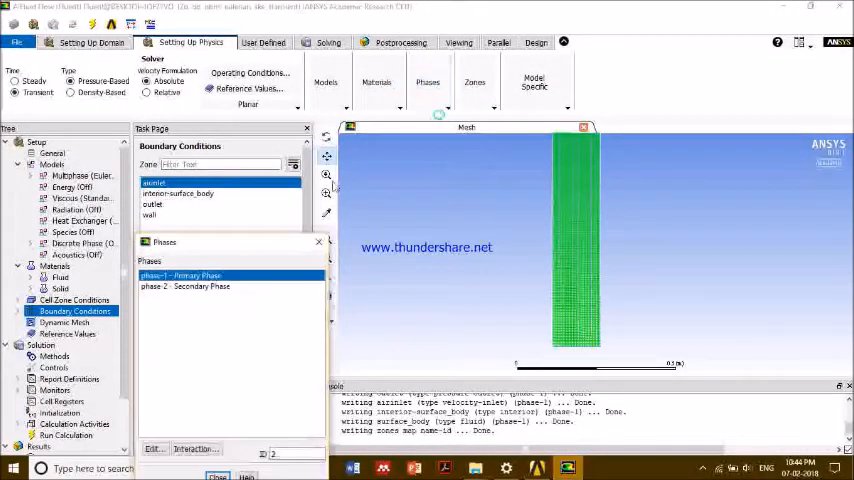
{"action": "left_click_drag", "start_coordinate": [207, 246], "coordinate": [207, 107]}
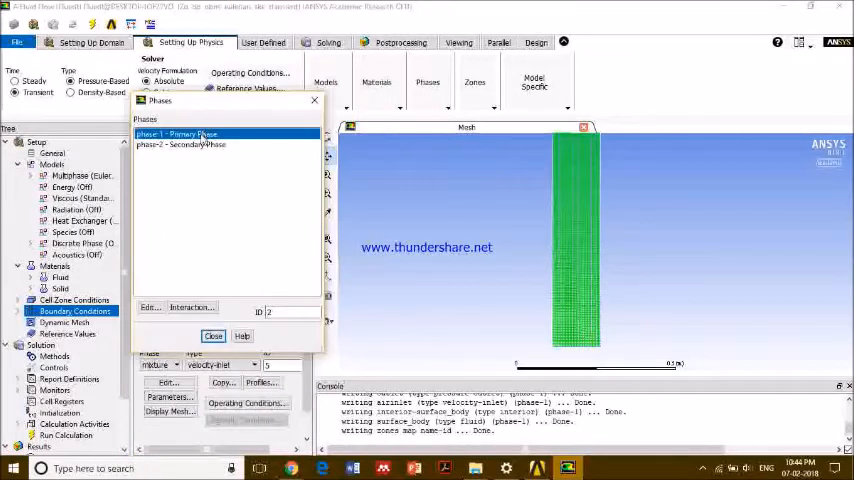
{"action": "double_click", "coordinate": [203, 136]}
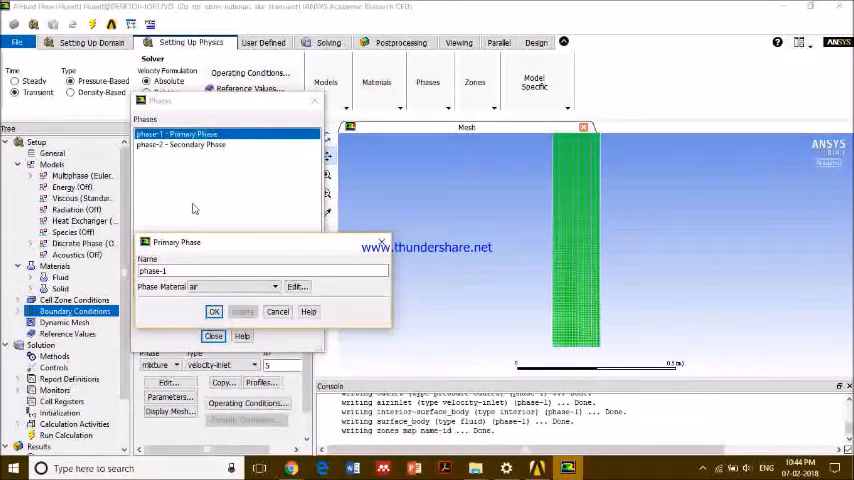
{"action": "left_click", "coordinate": [160, 271]}
{"action": "left_click", "coordinate": [275, 287]}
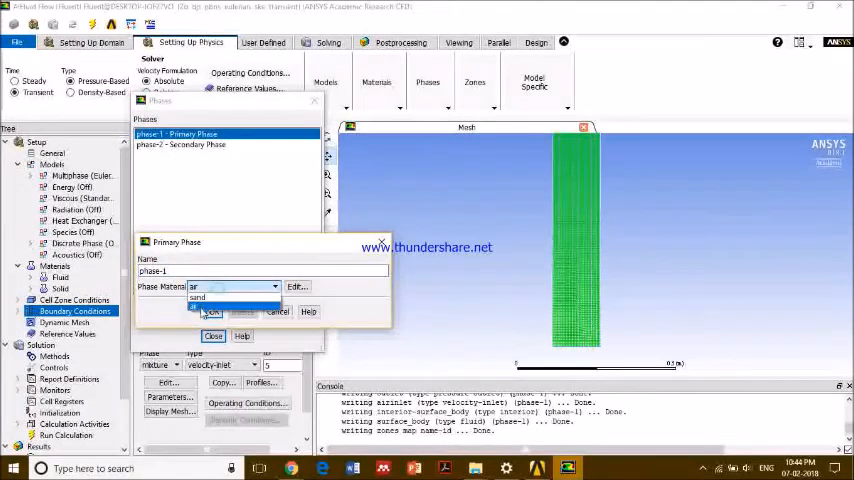
{"action": "left_click", "coordinate": [197, 306]}
{"action": "left_click", "coordinate": [296, 287]}
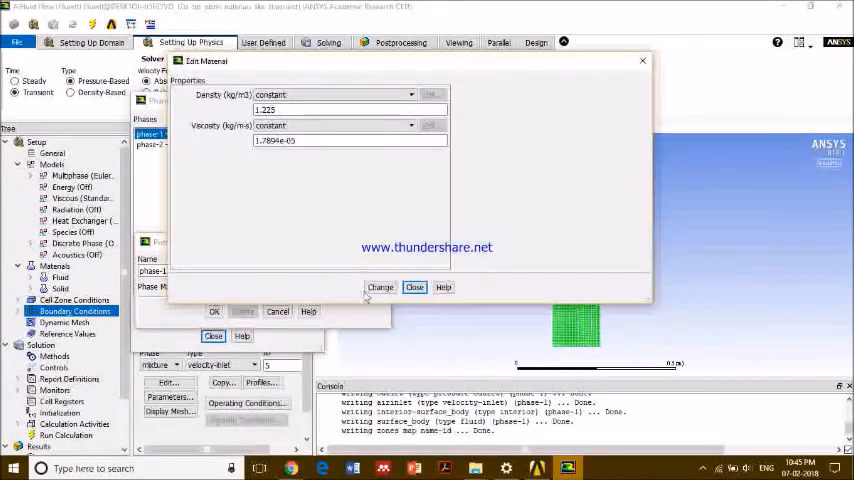
{"action": "left_click", "coordinate": [414, 287]}
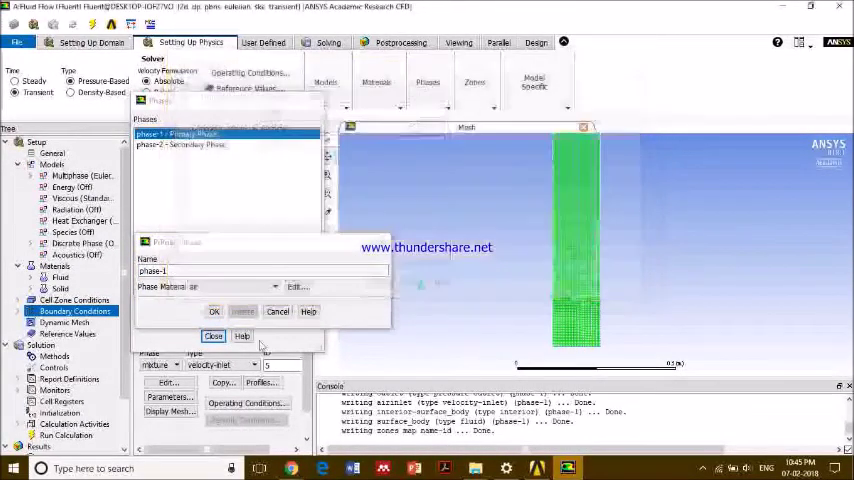
{"action": "left_click", "coordinate": [213, 312]}
Set the sand secondary phase-2 diameter to 0.0004 m, keeping its granular friction models
{"action": "left_click", "coordinate": [180, 146]}
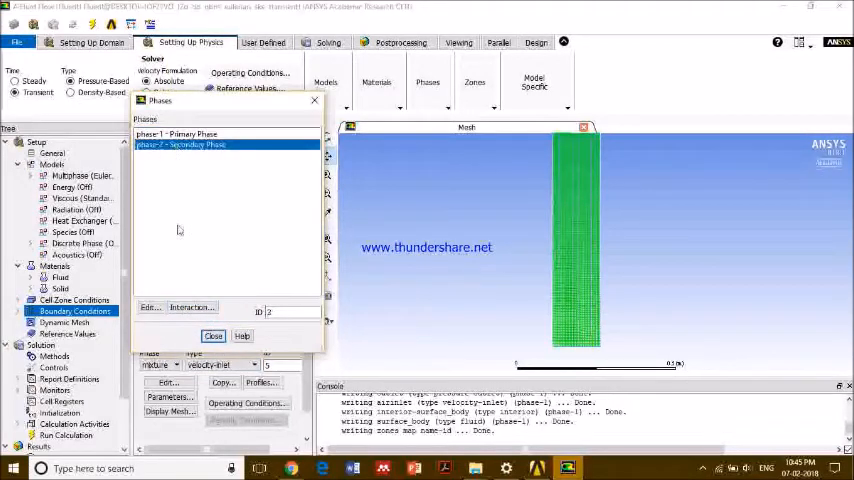
{"action": "left_click", "coordinate": [149, 308]}
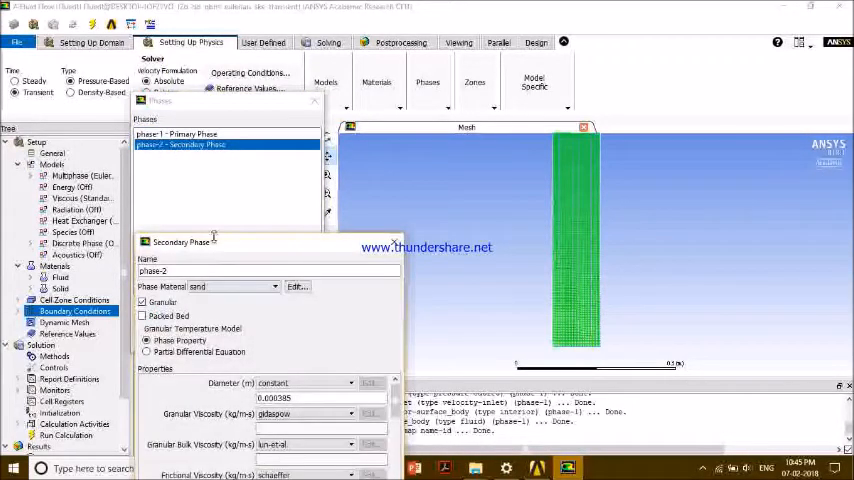
{"action": "left_click_drag", "start_coordinate": [213, 243], "coordinate": [225, 138]}
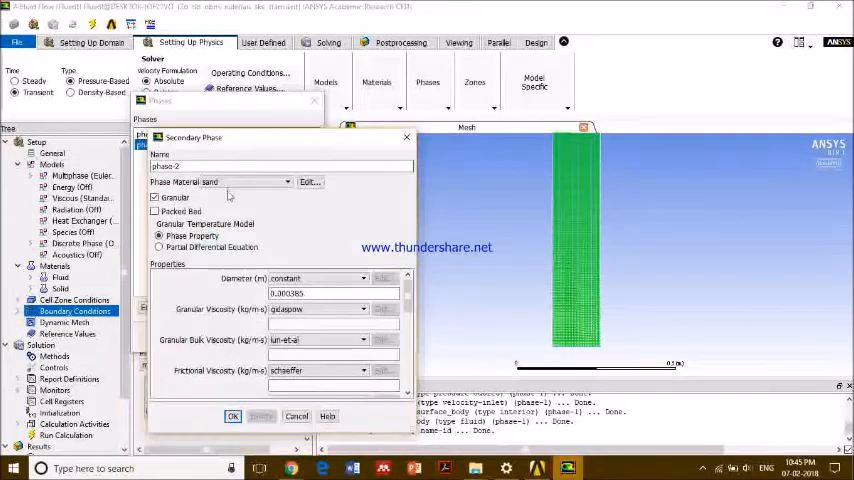
{"action": "left_click", "coordinate": [233, 183]}
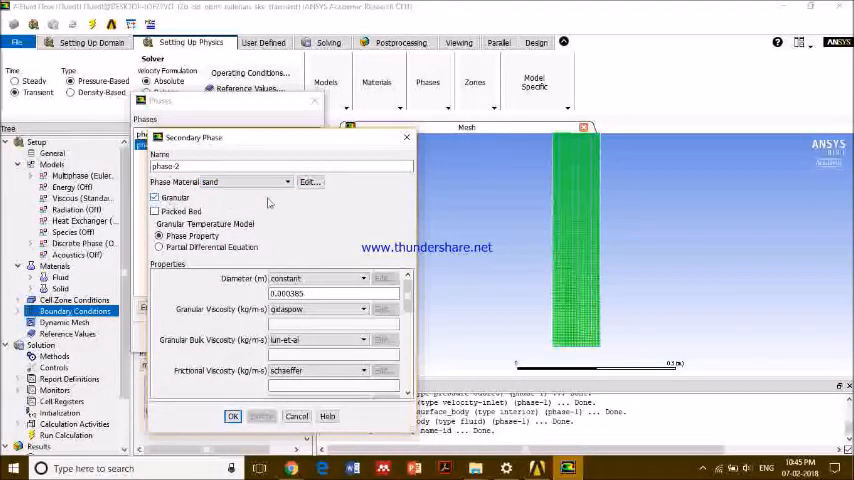
{"action": "double_click", "coordinate": [288, 293]}
{"action": "left_click", "coordinate": [305, 293]}
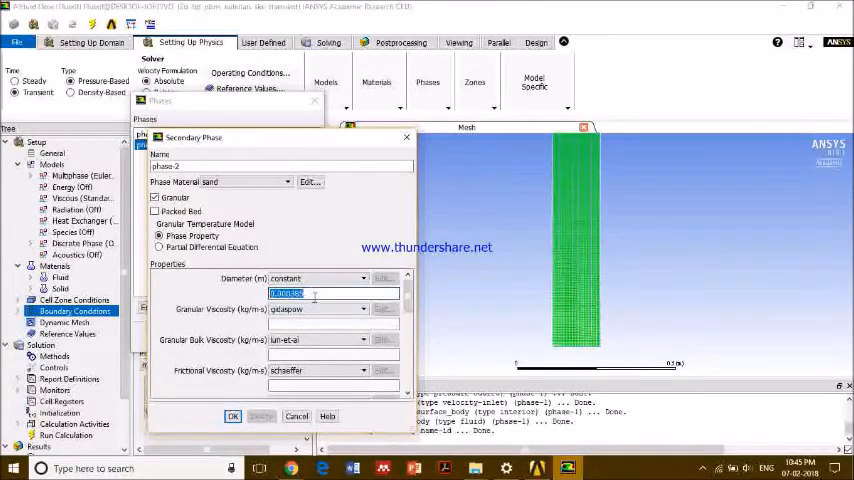
{"action": "left_click_drag", "start_coordinate": [305, 293], "coordinate": [296, 293]}
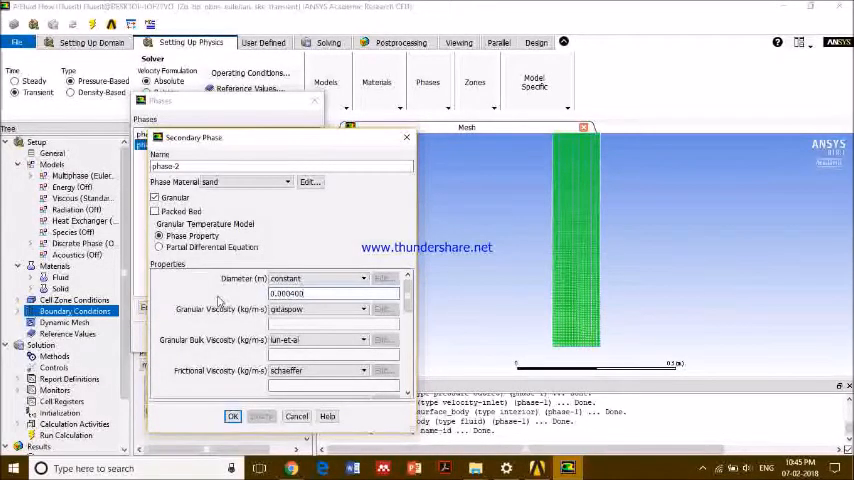
{"action": "scroll", "coordinate": [326, 296], "scroll_direction": "down", "scroll_amount": 2}
{"action": "scroll", "coordinate": [326, 296], "scroll_direction": "up", "scroll_amount": 2}
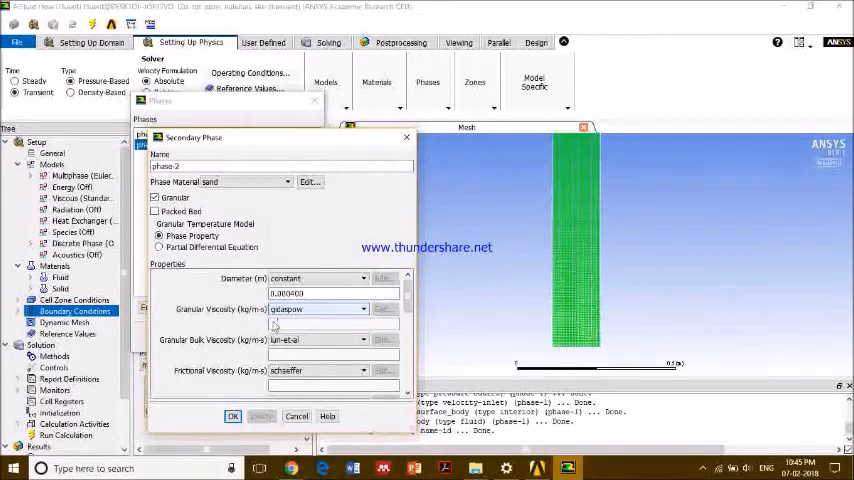
{"action": "scroll", "coordinate": [310, 325], "scroll_direction": "down", "scroll_amount": 1}
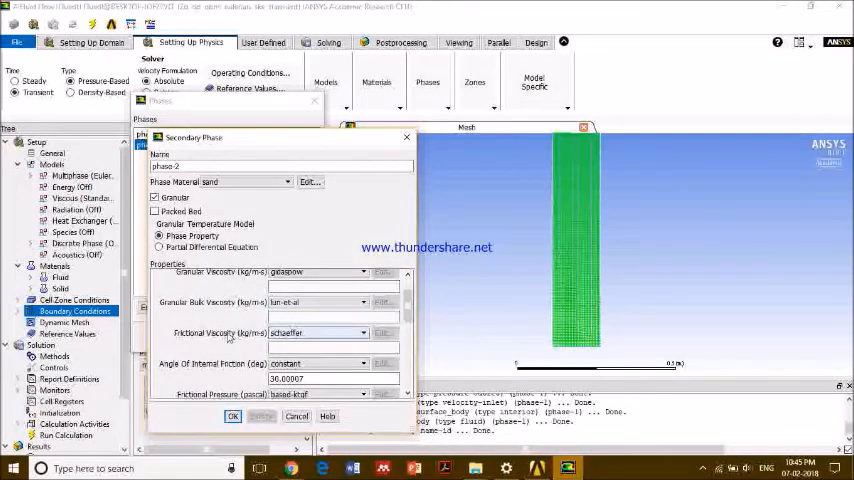
{"action": "scroll", "coordinate": [357, 331], "scroll_direction": "down", "scroll_amount": 1}
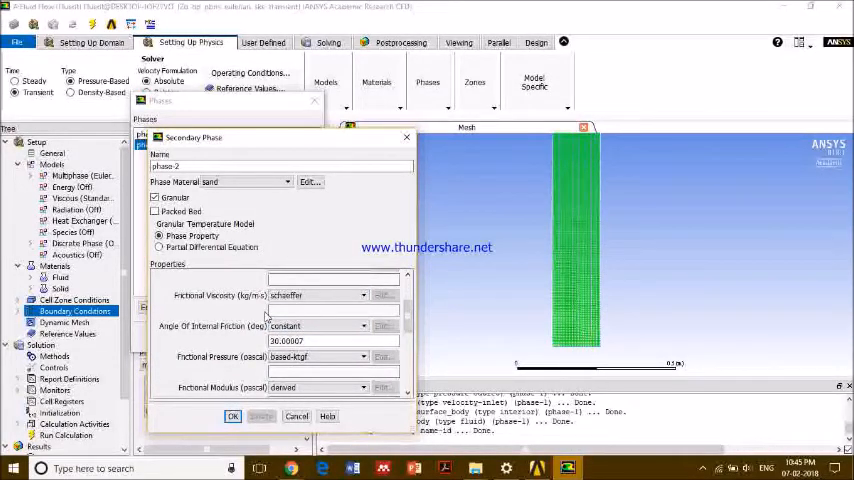
{"action": "left_click", "coordinate": [300, 326]}
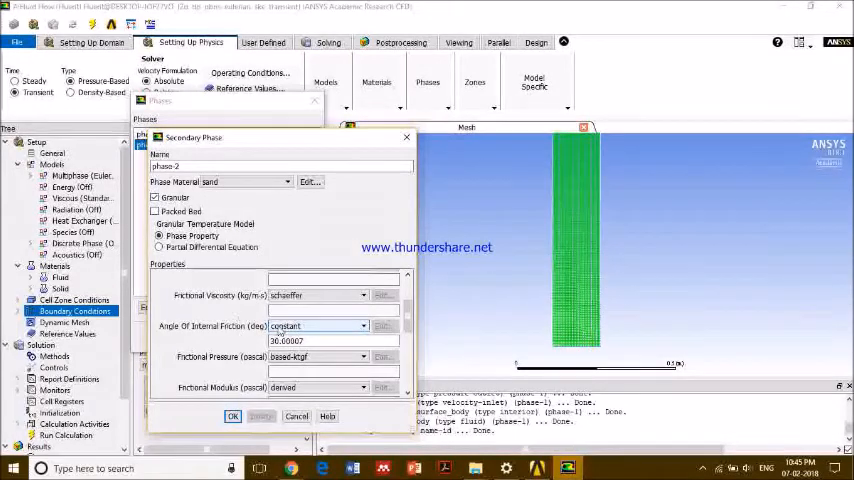
{"action": "scroll", "coordinate": [280, 330], "scroll_direction": "down", "scroll_amount": 2}
{"action": "scroll", "coordinate": [280, 330], "scroll_direction": "down", "scroll_amount": 2}
{"action": "scroll", "coordinate": [285, 325], "scroll_direction": "down", "scroll_amount": 1}
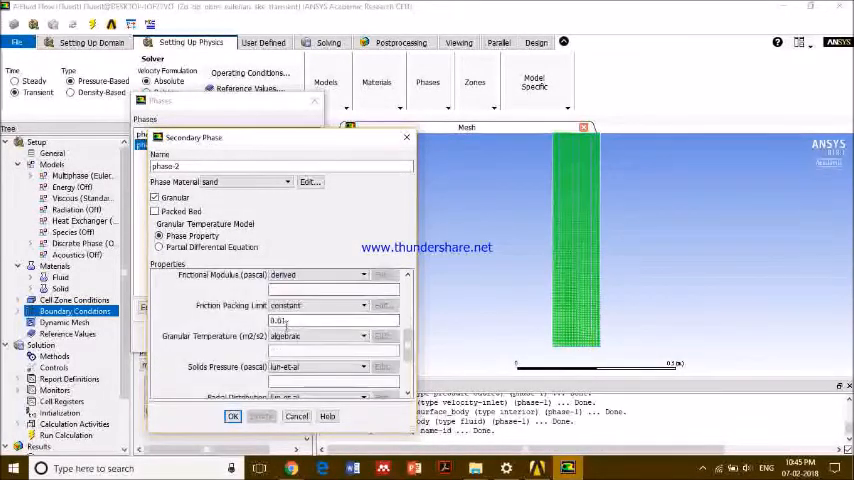
{"action": "scroll", "coordinate": [285, 323], "scroll_direction": "down", "scroll_amount": 3}
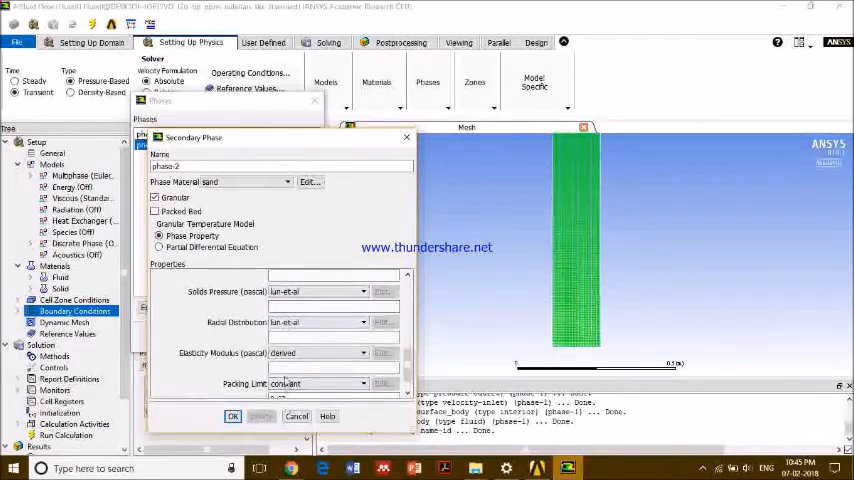
{"action": "scroll", "coordinate": [285, 378], "scroll_direction": "up", "scroll_amount": 3}
{"action": "scroll", "coordinate": [285, 360], "scroll_direction": "up", "scroll_amount": 2}
{"action": "left_click", "coordinate": [305, 333]}
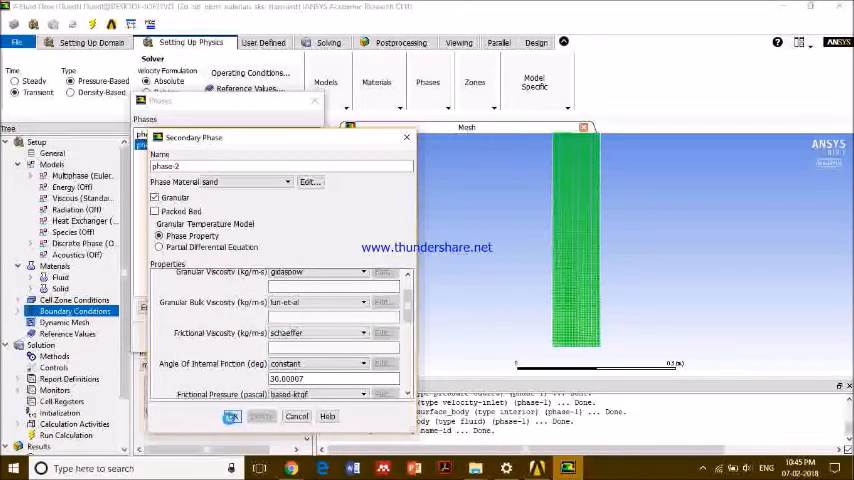
{"action": "left_click", "coordinate": [231, 416]}
Review the phase interaction drag, lift, turbulent dispersion and surface tension settings and close the Phases dialog
{"action": "left_click", "coordinate": [198, 309]}
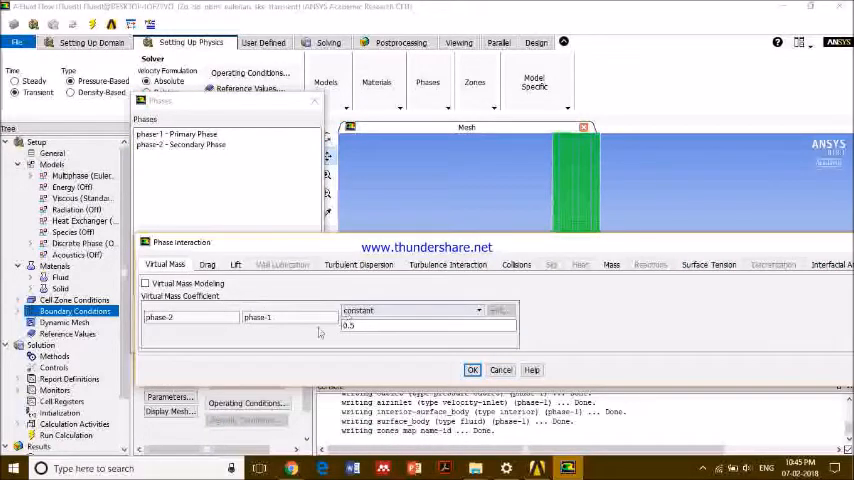
{"action": "left_click", "coordinate": [207, 265]}
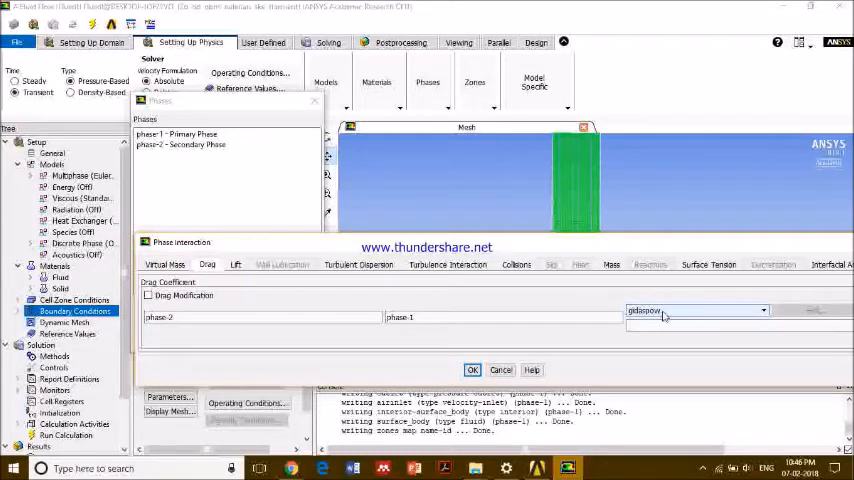
{"action": "left_click", "coordinate": [236, 265]}
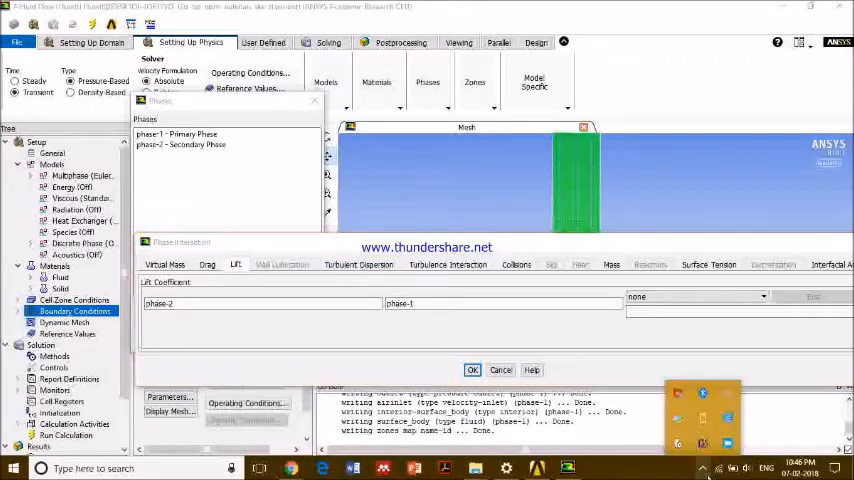
{"action": "left_click", "coordinate": [359, 265]}
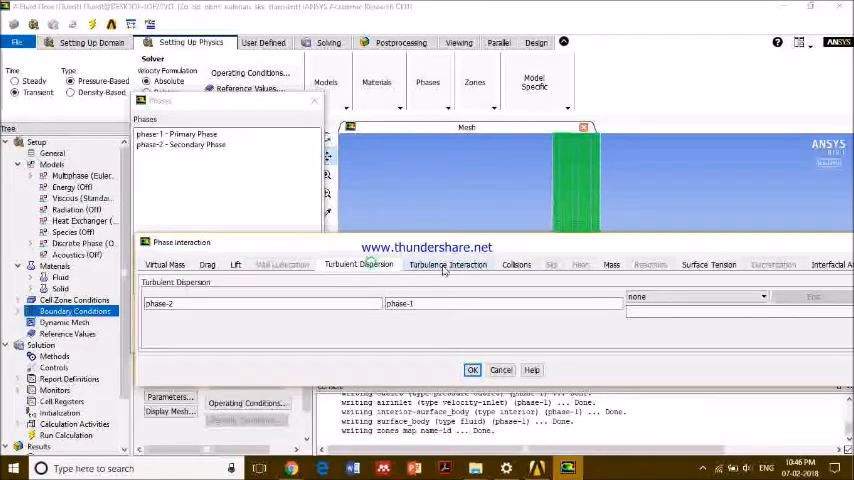
{"action": "left_click", "coordinate": [709, 265]}
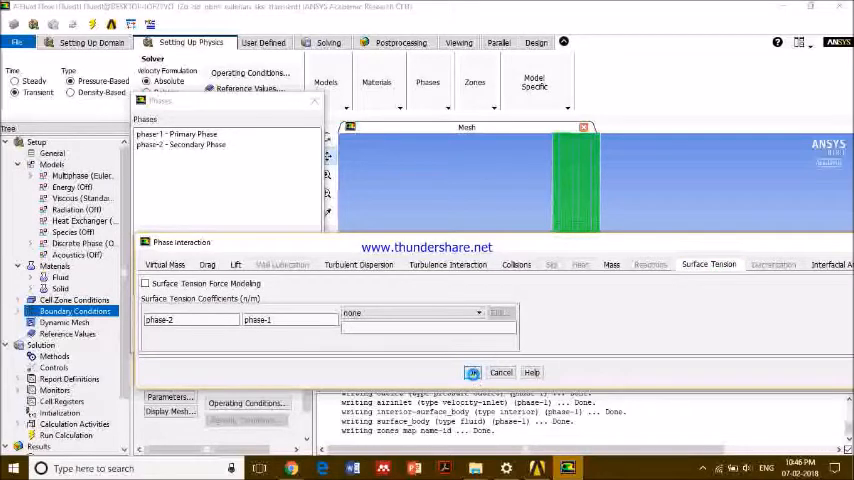
{"action": "left_click", "coordinate": [473, 372]}
{"action": "left_click", "coordinate": [213, 336]}
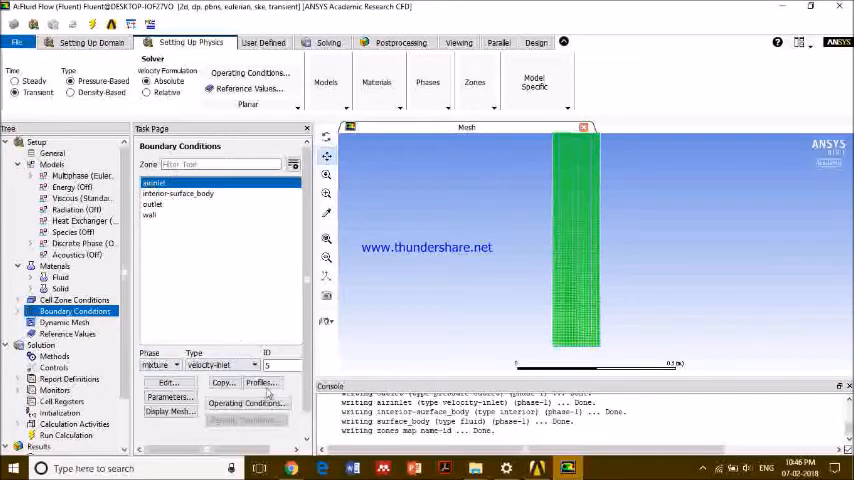
Set the airinlet phase-1 (air) velocity to 0.5 m/s
{"action": "left_click", "coordinate": [160, 365]}
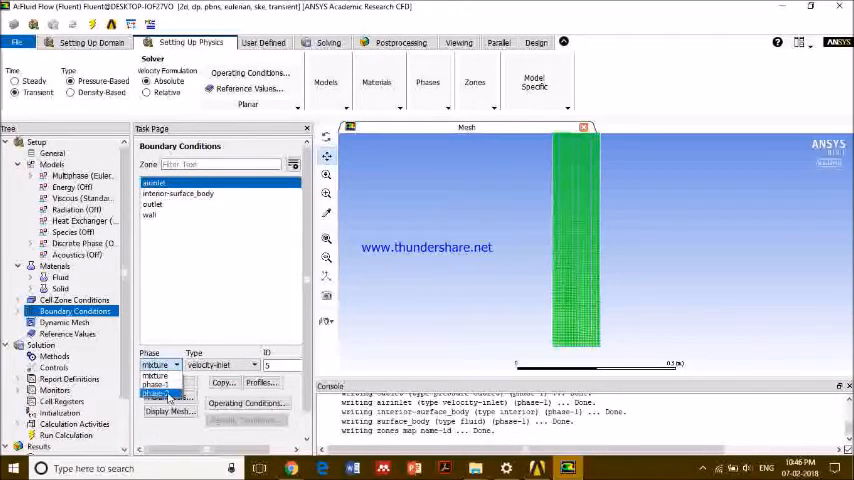
{"action": "left_click", "coordinate": [160, 384]}
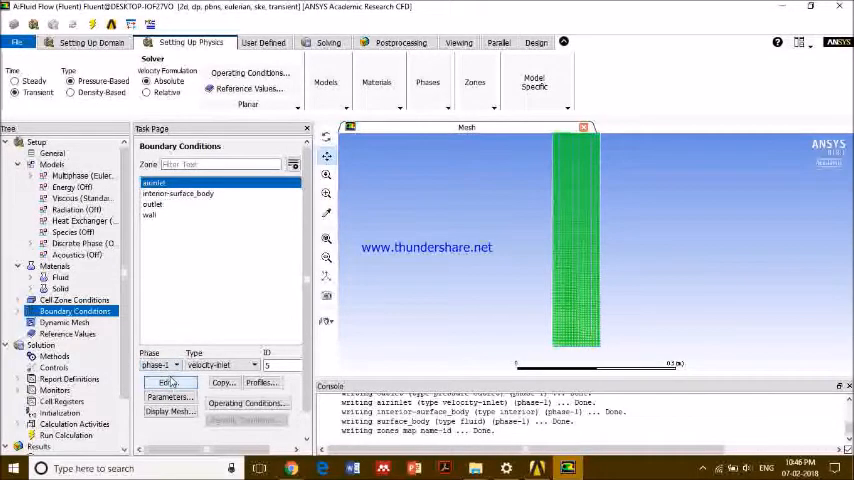
{"action": "left_click", "coordinate": [168, 384]}
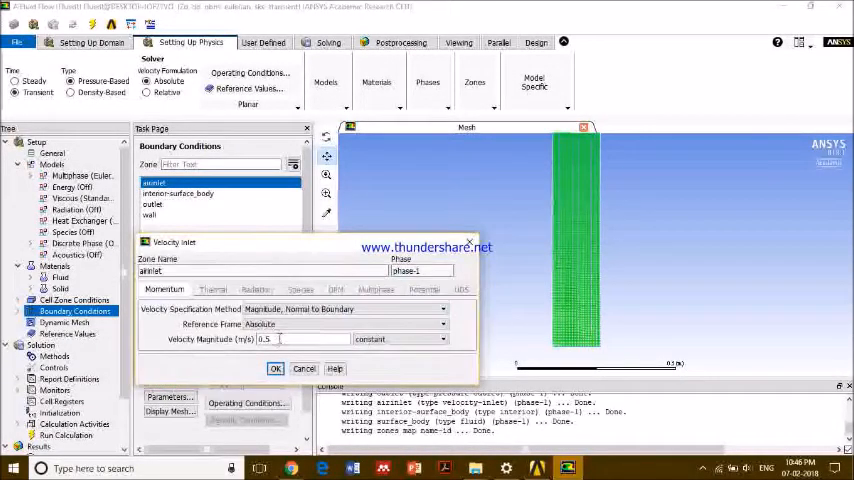
{"action": "left_click_drag", "start_coordinate": [280, 339], "coordinate": [255, 340]}
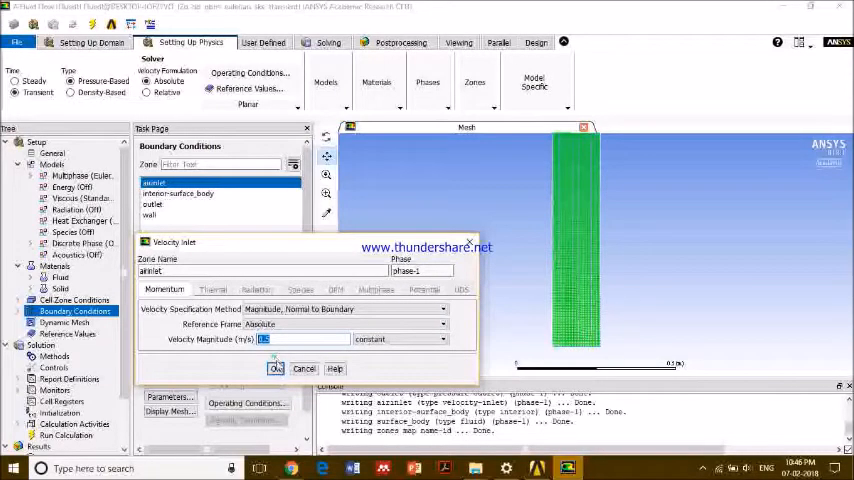
{"action": "left_click", "coordinate": [276, 368]}
Set the airinlet phase-2 (sand) velocity to 0 and check its inlet volume fraction
{"action": "left_click", "coordinate": [160, 365]}
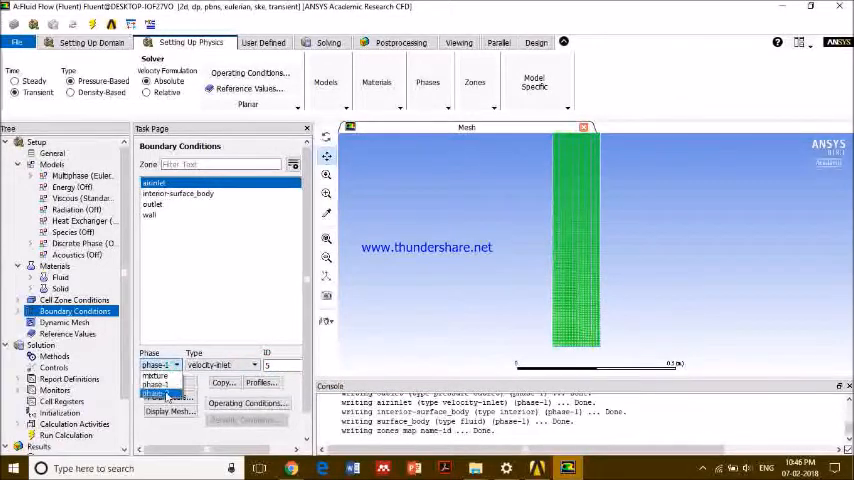
{"action": "left_click", "coordinate": [158, 393]}
{"action": "left_click", "coordinate": [167, 383]}
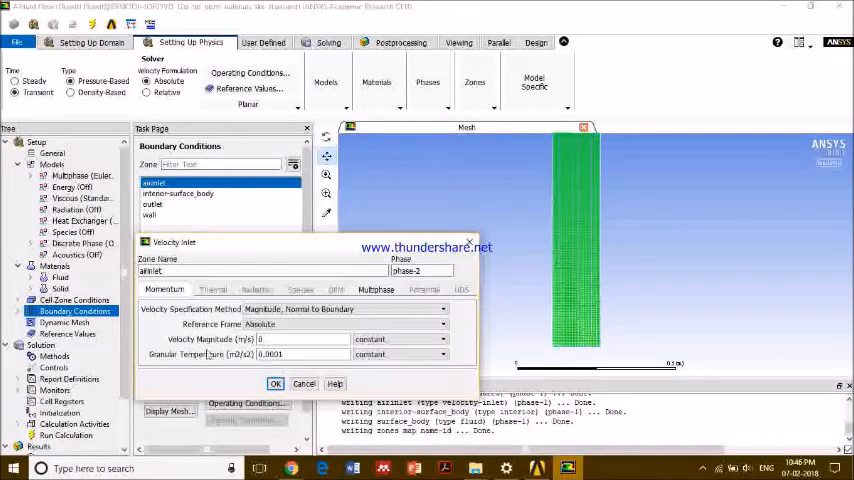
{"action": "double_click", "coordinate": [262, 339]}
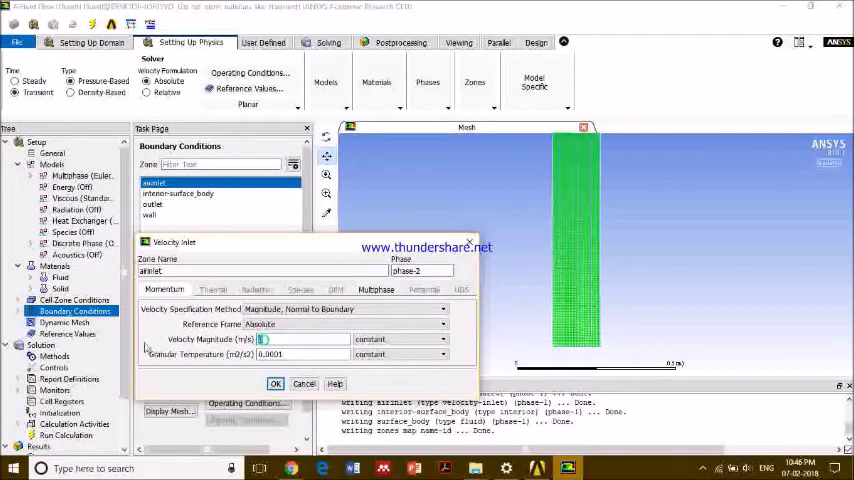
{"action": "left_click", "coordinate": [375, 290]}
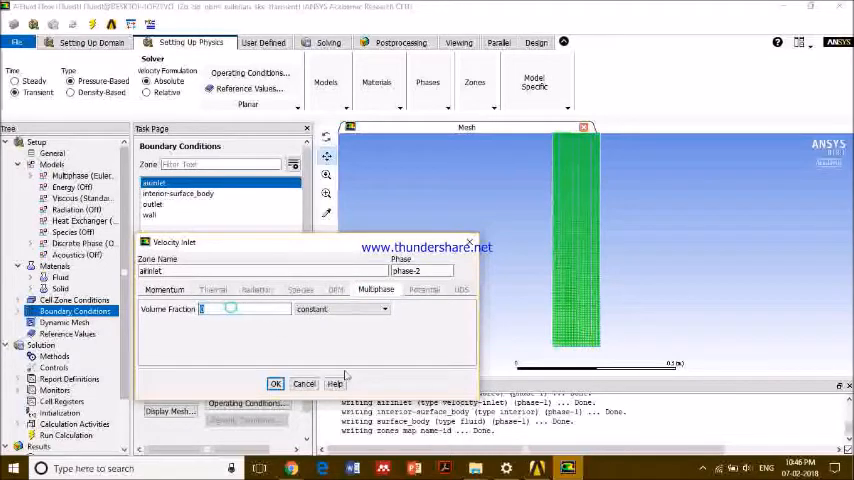
{"action": "left_click", "coordinate": [276, 384]}
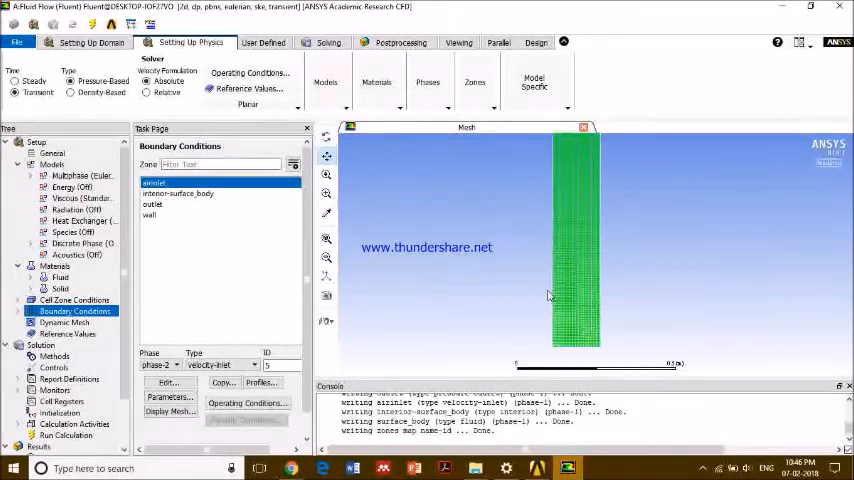
Review the solution methods and the under-relaxation factors (pressure 0.3, momentum 0.7) in solution controls
{"action": "left_click_drag", "start_coordinate": [540, 304], "coordinate": [570, 304]}
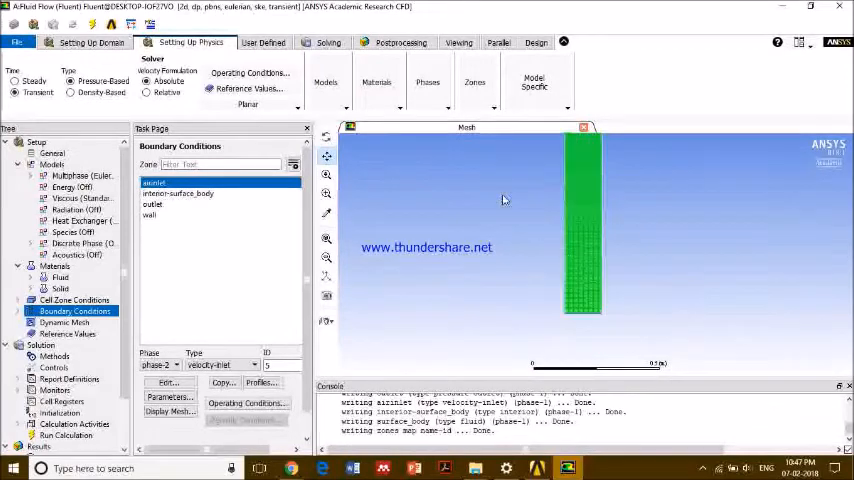
{"action": "left_click_drag", "start_coordinate": [598, 330], "coordinate": [565, 314]}
{"action": "scroll", "coordinate": [565, 314], "scroll_direction": "up", "scroll_amount": 3}
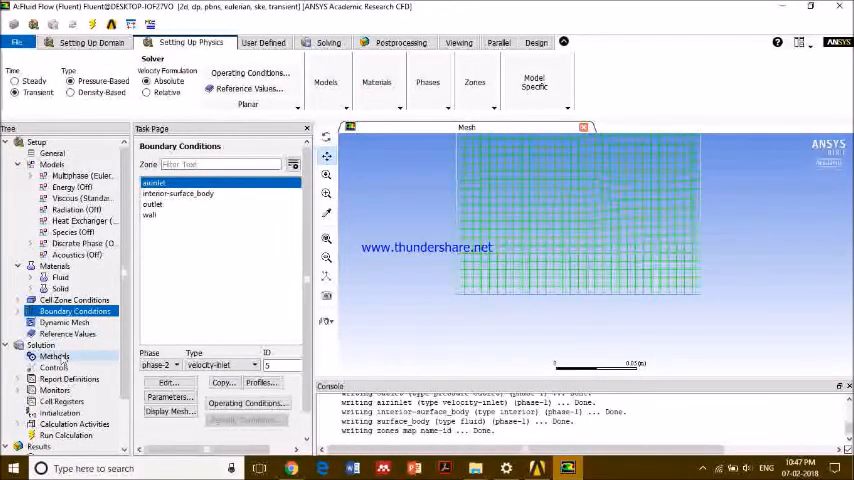
{"action": "left_click", "coordinate": [55, 356]}
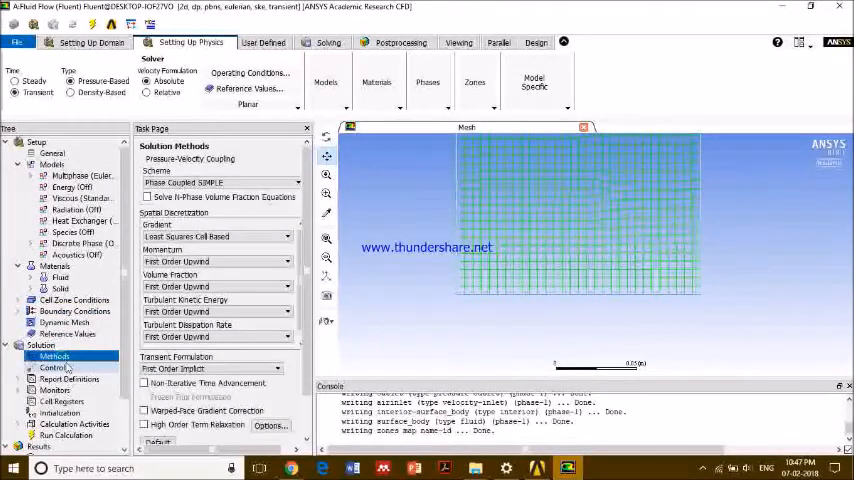
{"action": "scroll", "coordinate": [220, 300], "scroll_direction": "down", "scroll_amount": 3}
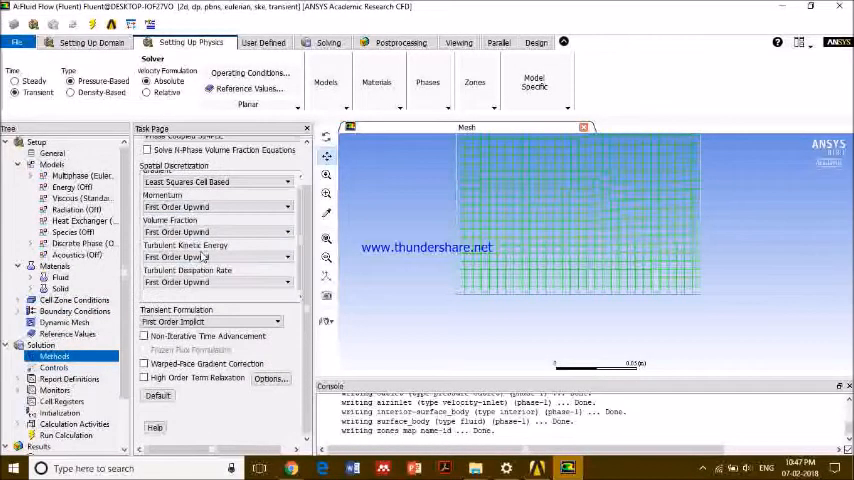
{"action": "left_click", "coordinate": [53, 367]}
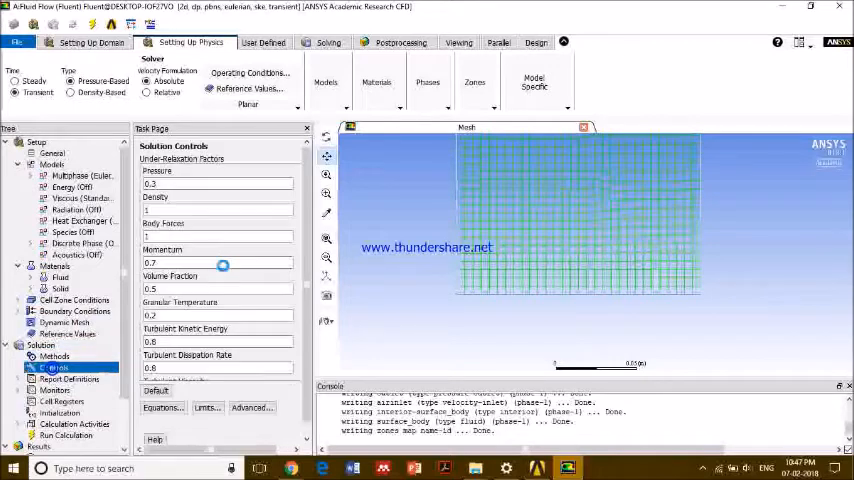
{"action": "scroll", "coordinate": [225, 258], "scroll_direction": "down", "scroll_amount": 3}
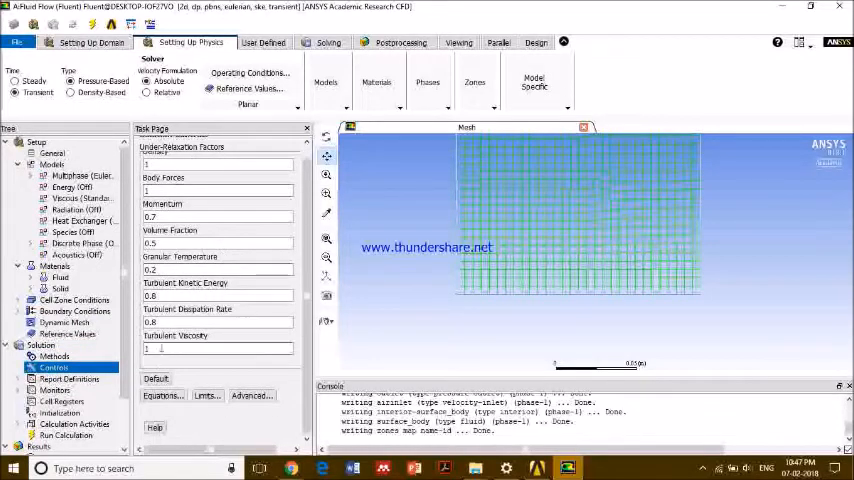
{"action": "scroll", "coordinate": [176, 216], "scroll_direction": "up", "scroll_amount": 3}
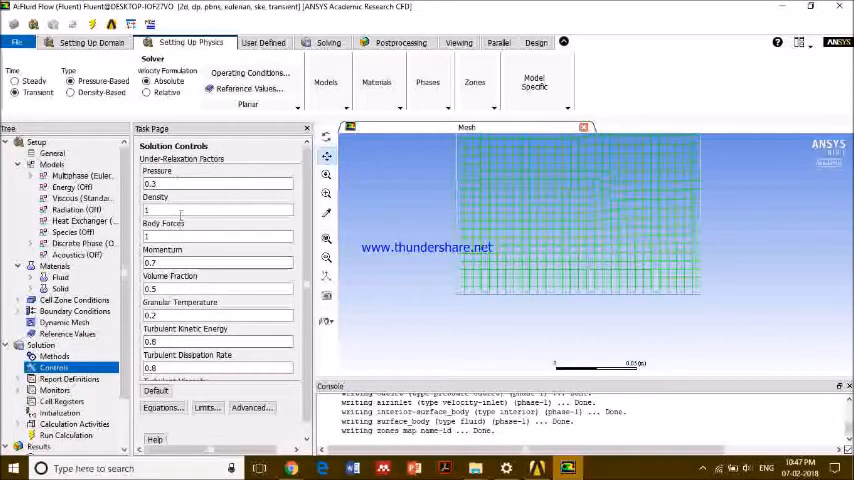
{"action": "double_click", "coordinate": [172, 183]}
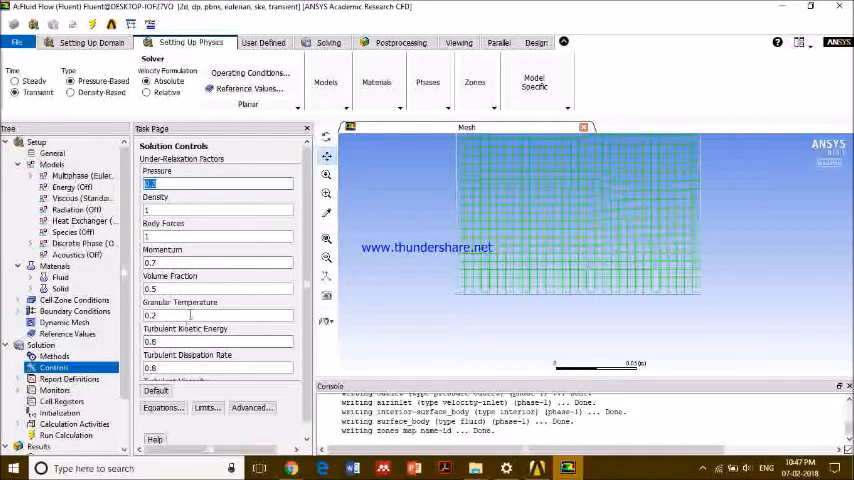
{"action": "scroll", "coordinate": [60, 300], "scroll_direction": "down", "scroll_amount": 2}
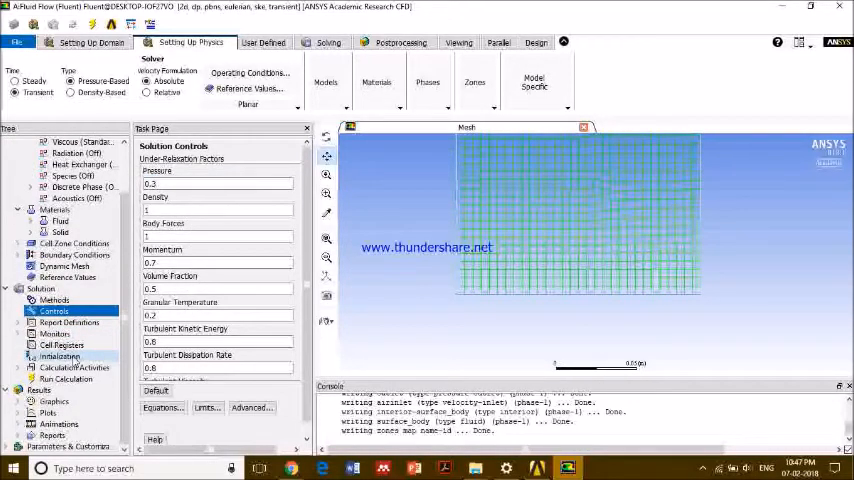
Run hybrid initialization of the flow field and return to the Setting Up Domain tools
{"action": "left_click", "coordinate": [60, 356]}
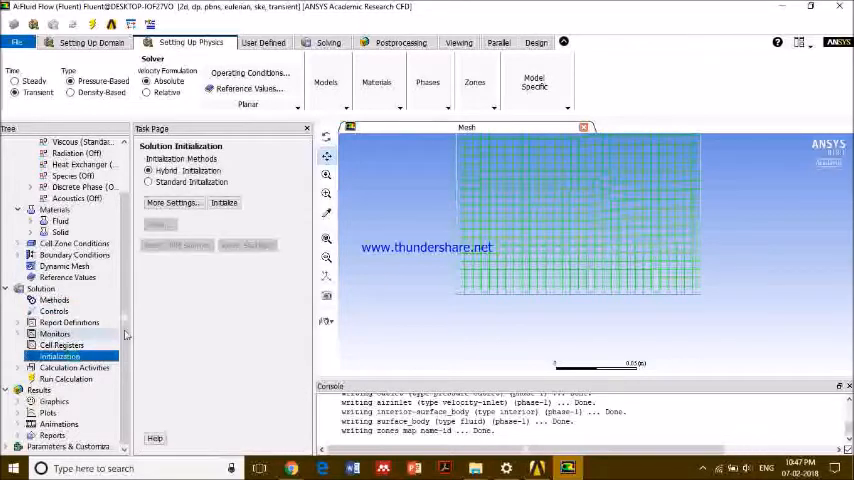
{"action": "left_click", "coordinate": [223, 203]}
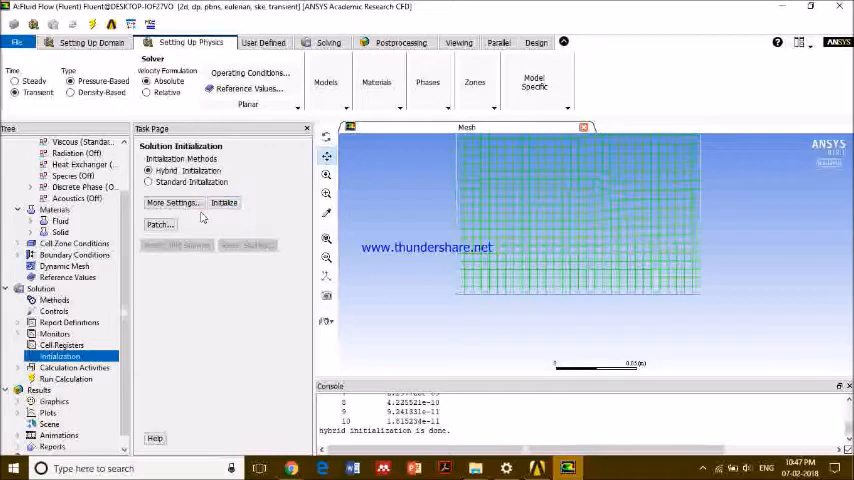
{"action": "scroll", "coordinate": [581, 257], "scroll_direction": "down", "scroll_amount": 1}
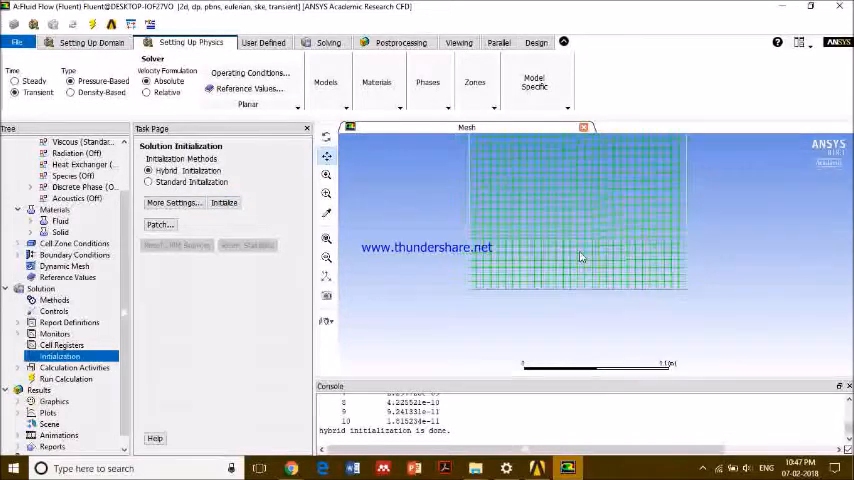
{"action": "scroll", "coordinate": [581, 257], "scroll_direction": "down", "scroll_amount": 2}
{"action": "scroll", "coordinate": [562, 230], "scroll_direction": "down", "scroll_amount": 2}
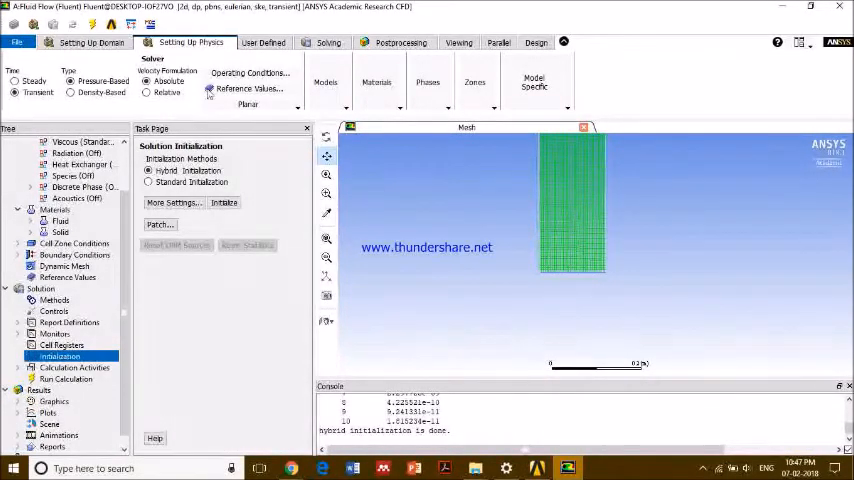
{"action": "left_click", "coordinate": [92, 42]}
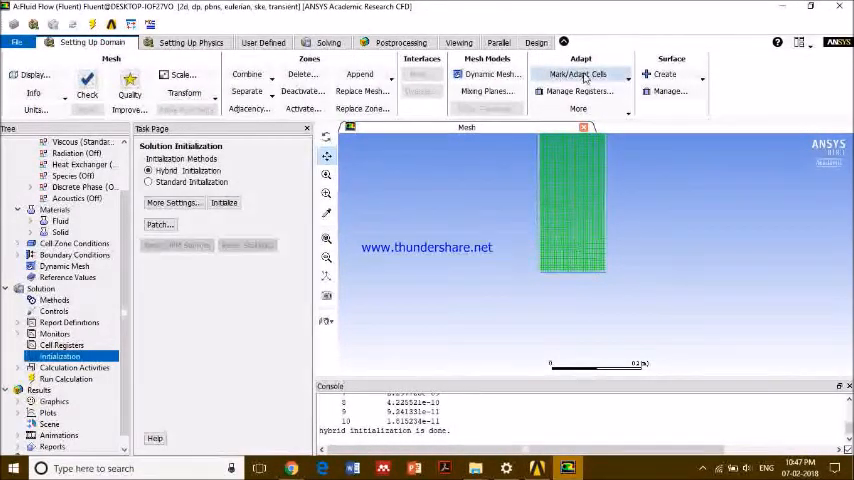
Check the region marking coordinates x −0.075 to 0.075, y 0 to 0.3
{"action": "left_click", "coordinate": [585, 75]}
{"action": "left_click", "coordinate": [570, 125]}
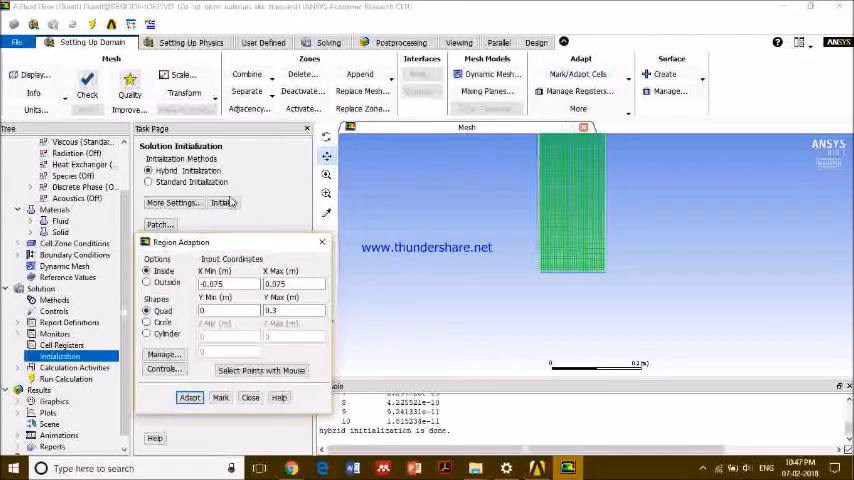
{"action": "double_click", "coordinate": [215, 284]}
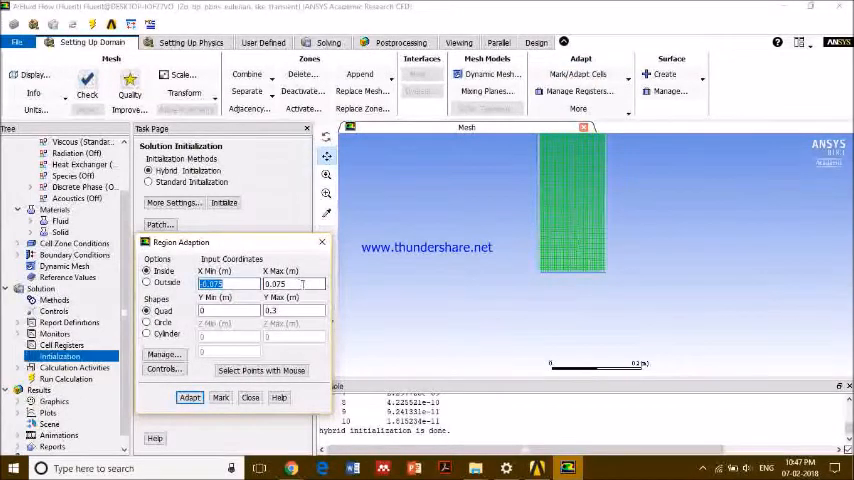
{"action": "key", "text": "Tab"}
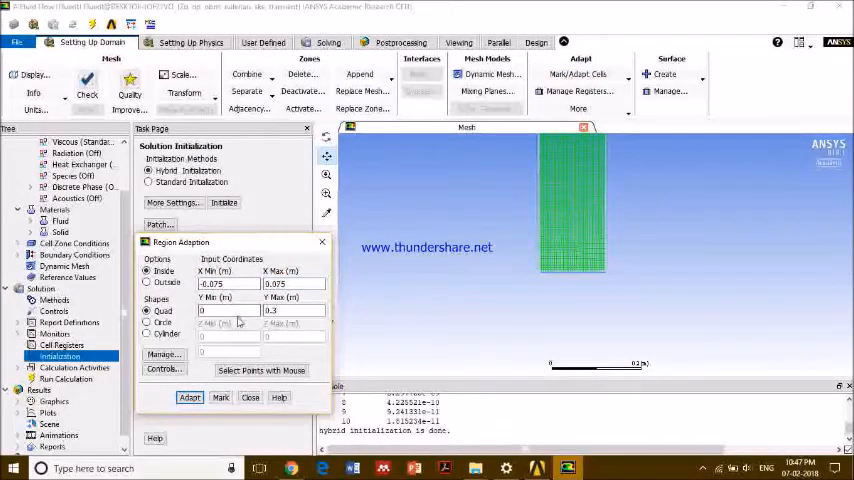
{"action": "key", "text": "Tab"}
{"action": "key", "text": "Tab"}
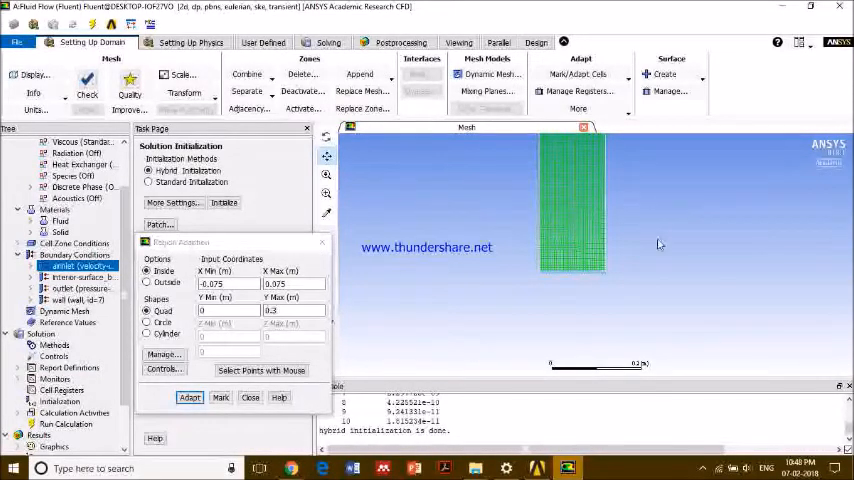
Mark the 1687 cells inside that region for refinement and close the marking settings
{"action": "left_click", "coordinate": [222, 397]}
{"action": "left_click", "coordinate": [250, 397]}
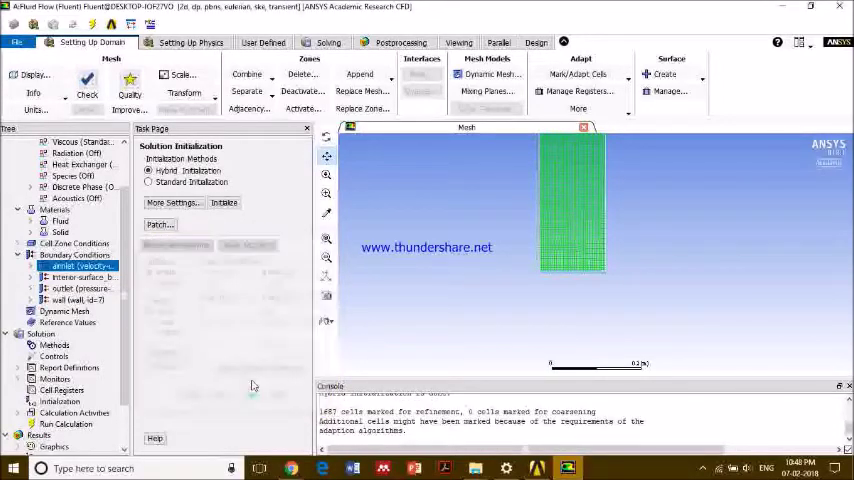
{"action": "left_click", "coordinate": [160, 224]}
Choose phase-2 Volume Fraction as the patched variable, restricted to the hexahedron-r0 register
{"action": "mouse_move", "coordinate": [263, 234]}
{"action": "left_mouse_down"}
{"action": "mouse_move", "coordinate": [126, 157]}
{"action": "mouse_move", "coordinate": [161, 158]}
{"action": "left_mouse_up"}
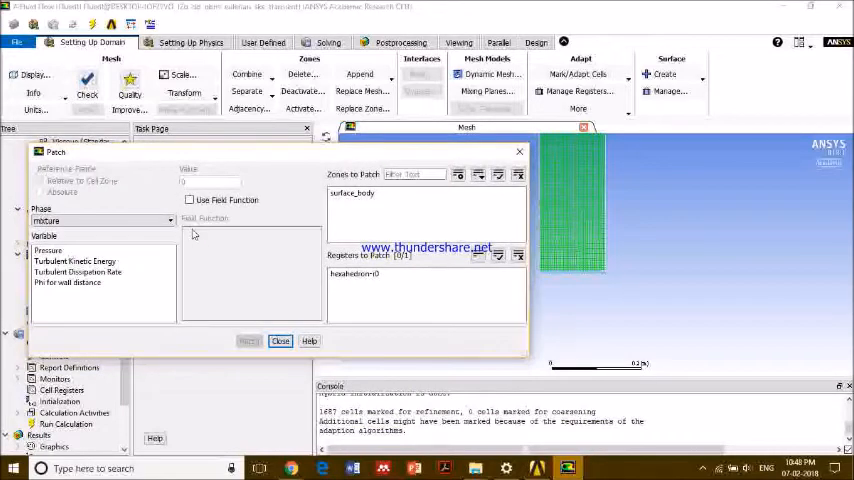
{"action": "left_click", "coordinate": [83, 221]}
{"action": "left_click", "coordinate": [47, 250]}
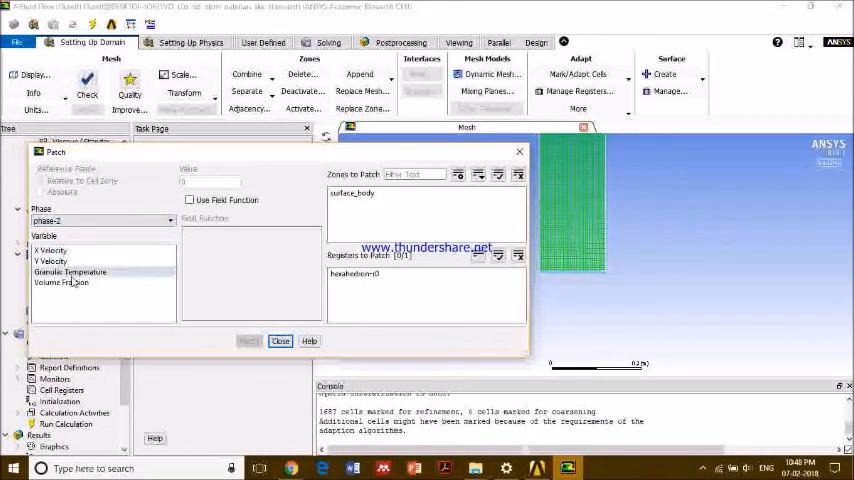
{"action": "left_click", "coordinate": [62, 282]}
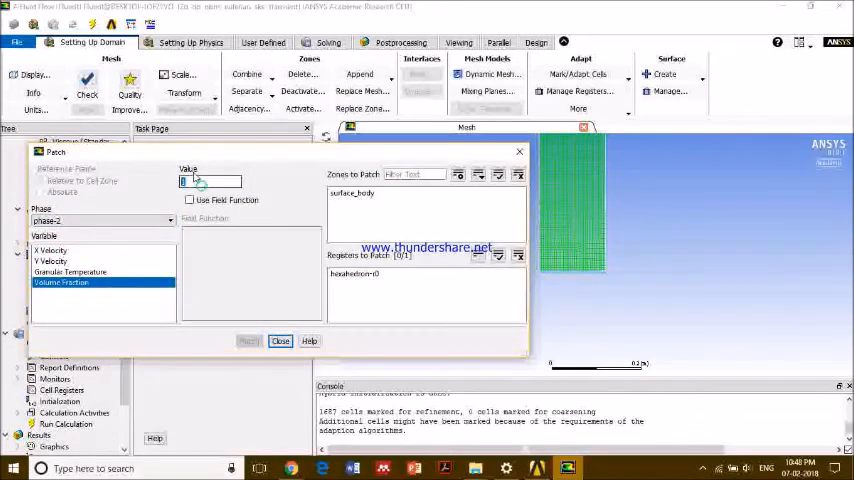
{"action": "left_click", "coordinate": [210, 181]}
{"action": "type", "text": "1"}
{"action": "left_click", "coordinate": [360, 274]}
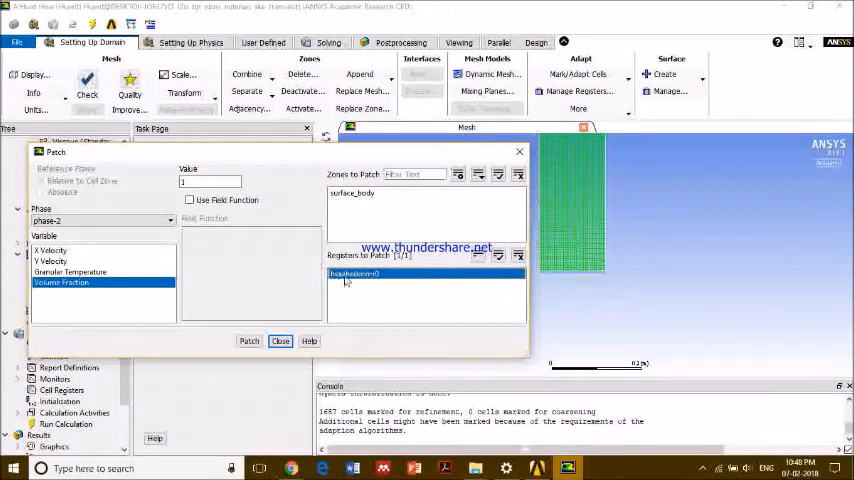
Leave surface_body unselected and patch a phase-2 volume fraction of 1 to form the sand bed
{"action": "left_click", "coordinate": [370, 193]}
{"action": "left_click", "coordinate": [388, 196]}
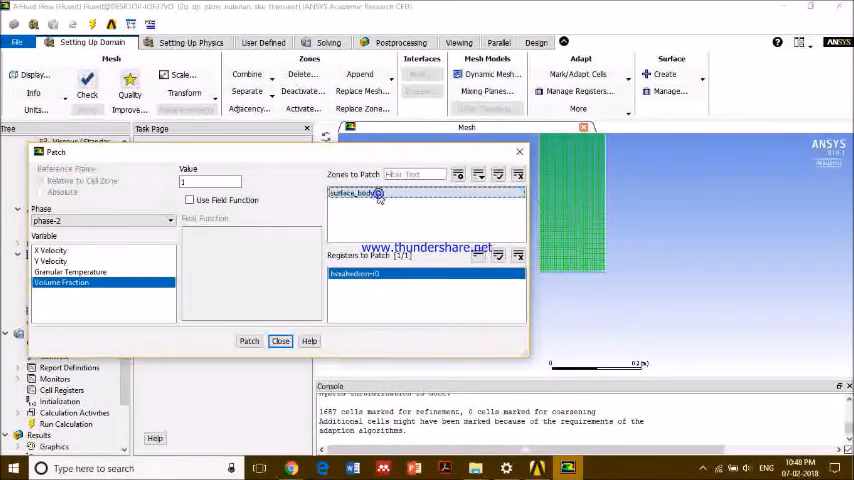
{"action": "left_click", "coordinate": [378, 193]}
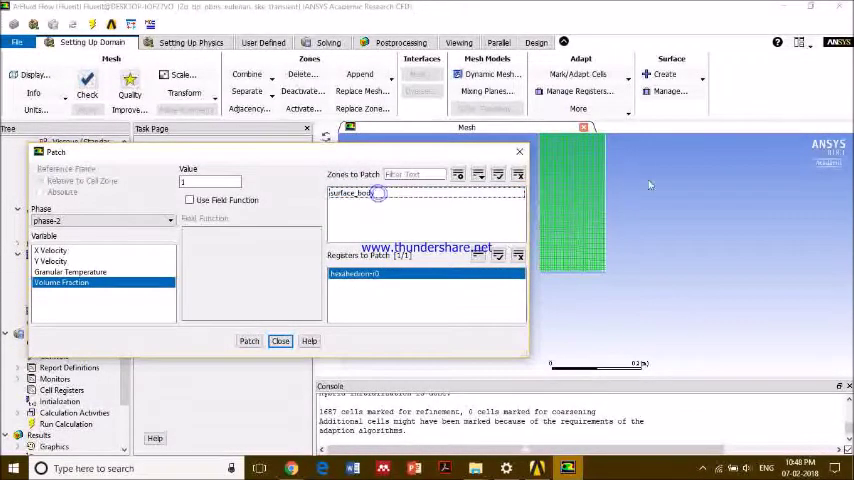
{"action": "left_click", "coordinate": [248, 341]}
{"action": "left_click", "coordinate": [280, 341]}
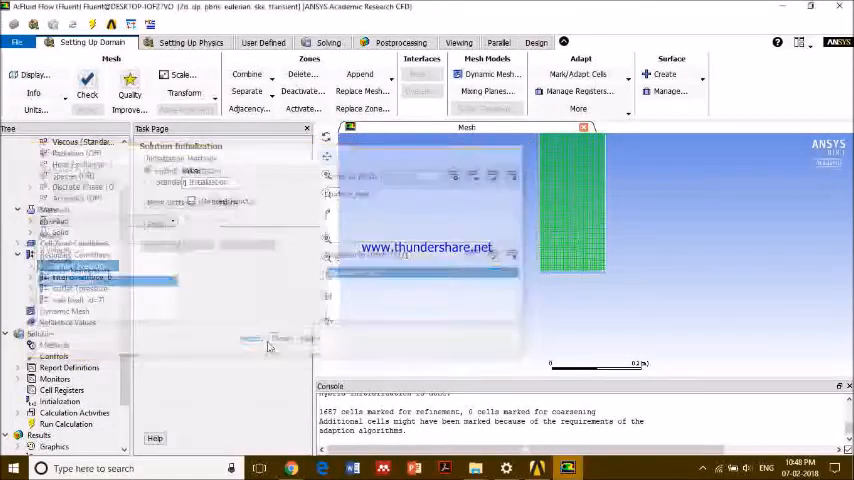
{"action": "scroll", "coordinate": [82, 370], "scroll_direction": "down", "scroll_amount": 2}
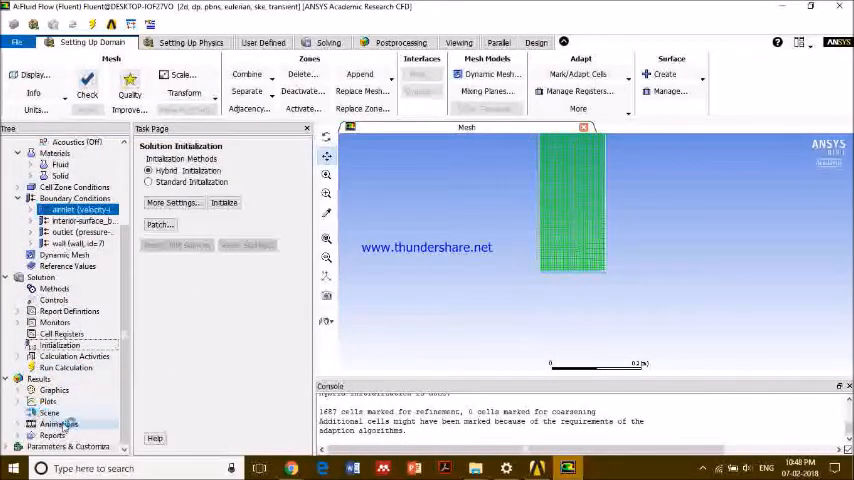
Set the contour to Phases > Volume fraction for phase-2
{"action": "double_click", "coordinate": [55, 390]}
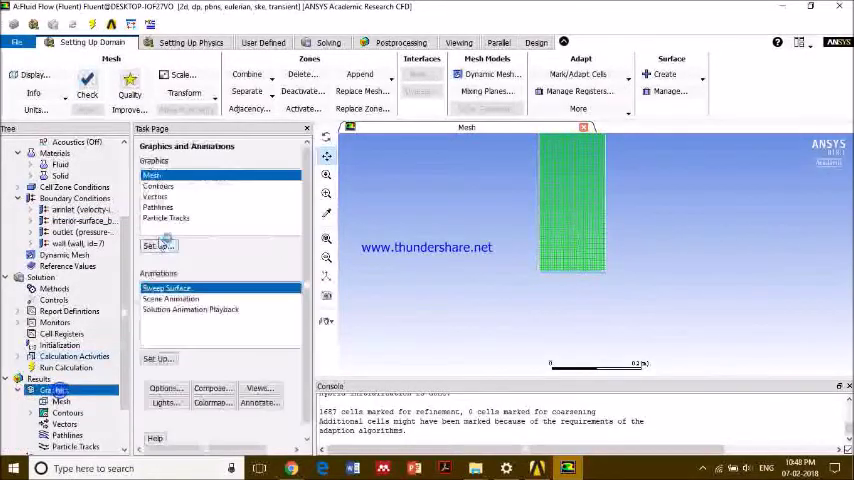
{"action": "double_click", "coordinate": [158, 186]}
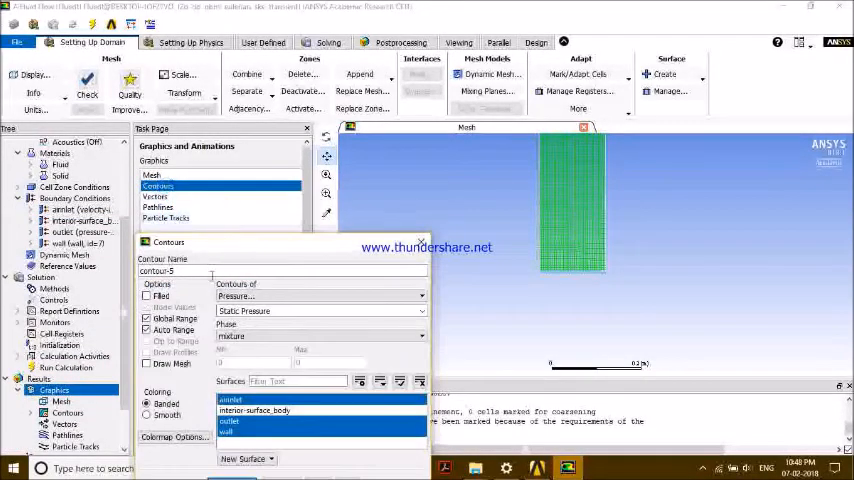
{"action": "left_click", "coordinate": [247, 296]}
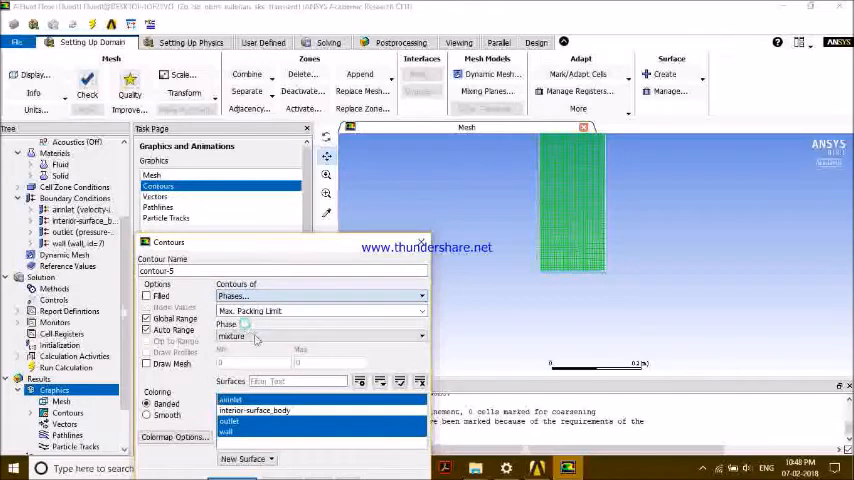
{"action": "left_click", "coordinate": [254, 336]}
{"action": "left_click", "coordinate": [233, 364]}
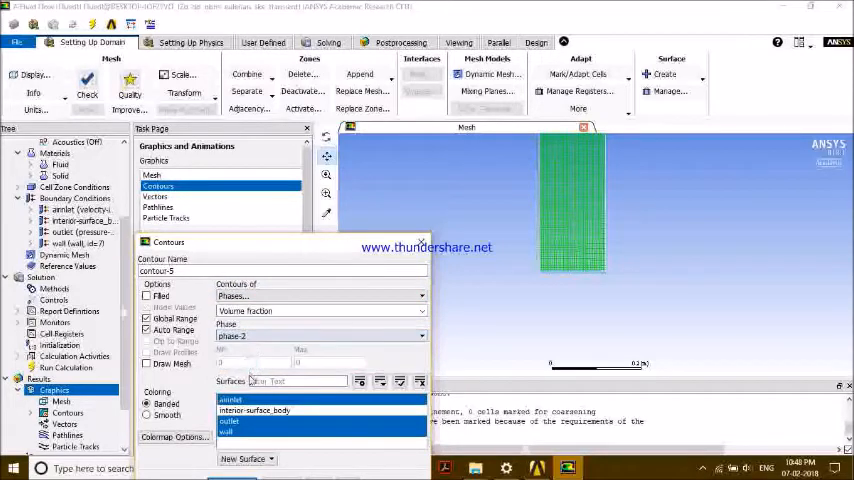
Display the phase-2 volume fraction contour on interior-surface_body, showing the sand bed
{"action": "left_click", "coordinate": [252, 411]}
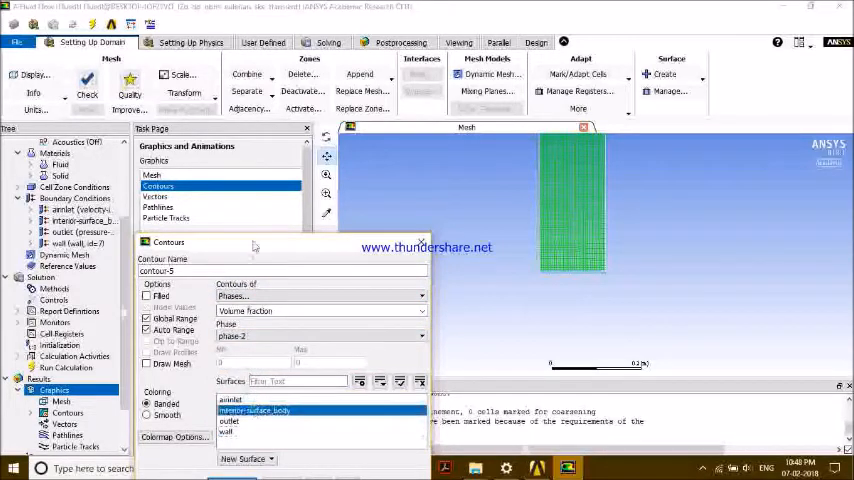
{"action": "left_click_drag", "start_coordinate": [251, 247], "coordinate": [251, 146]}
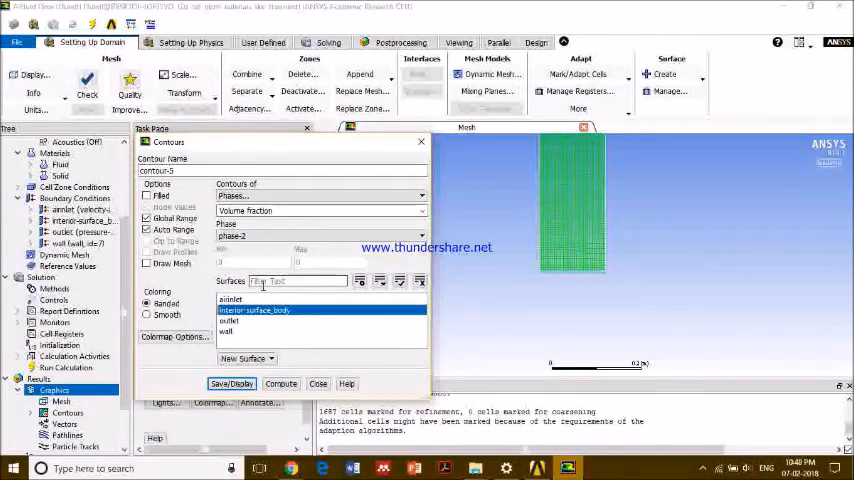
{"action": "left_click", "coordinate": [231, 384]}
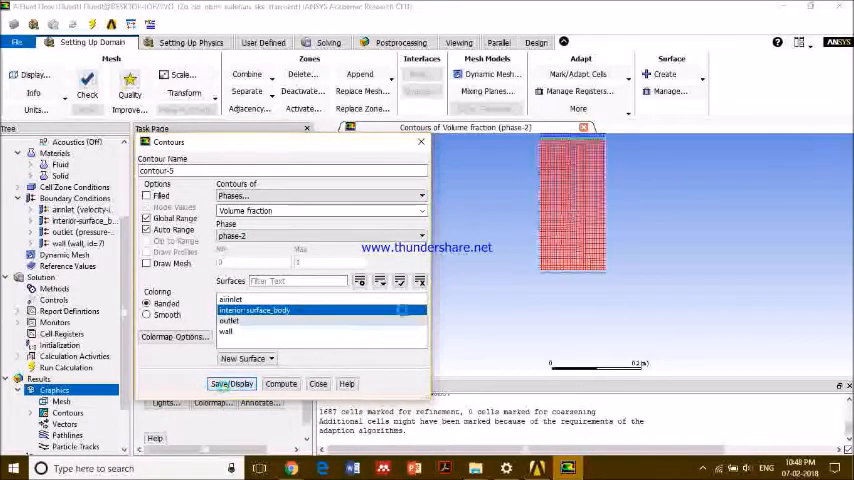
{"action": "scroll", "coordinate": [600, 307], "scroll_direction": "up", "scroll_amount": 2}
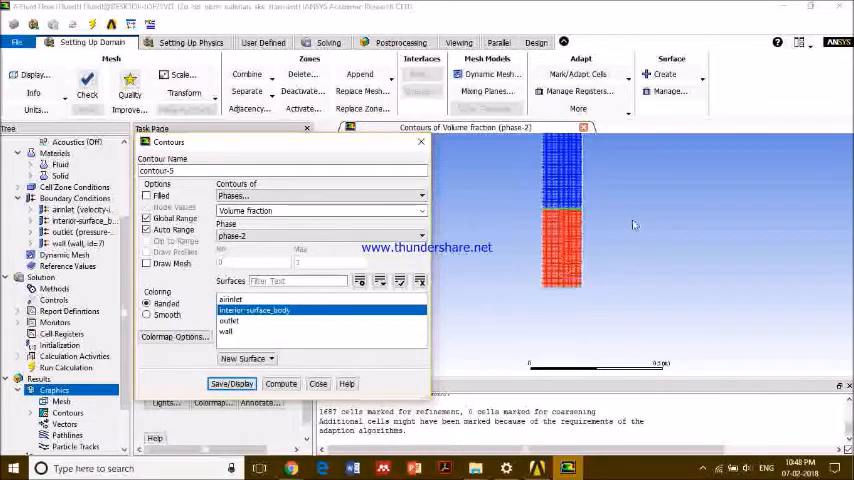
{"action": "left_click", "coordinate": [420, 142]}
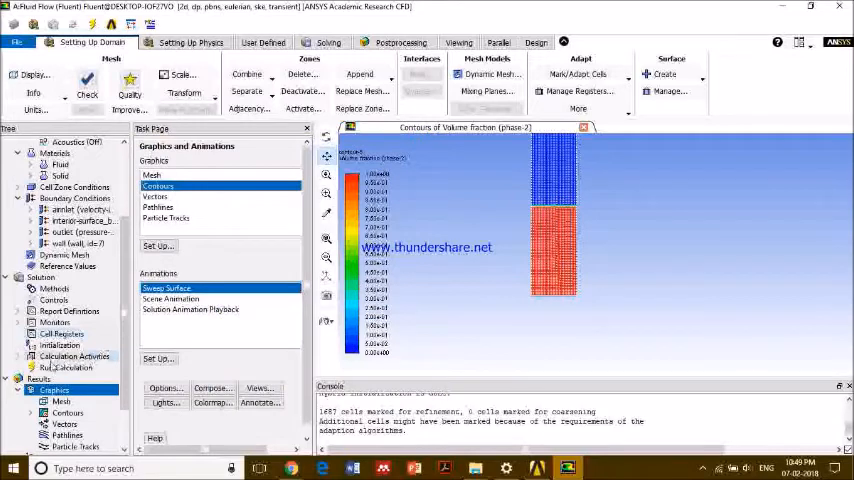
{"action": "scroll", "coordinate": [50, 367], "scroll_direction": "down", "scroll_amount": 2}
Bring up Calculation Activities and start editing the existing automatic export
{"action": "left_click", "coordinate": [57, 300]}
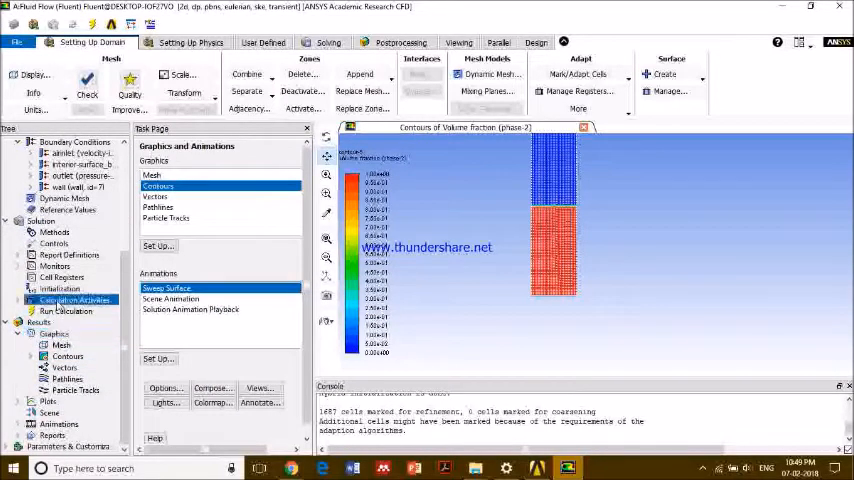
{"action": "double_click", "coordinate": [57, 300]}
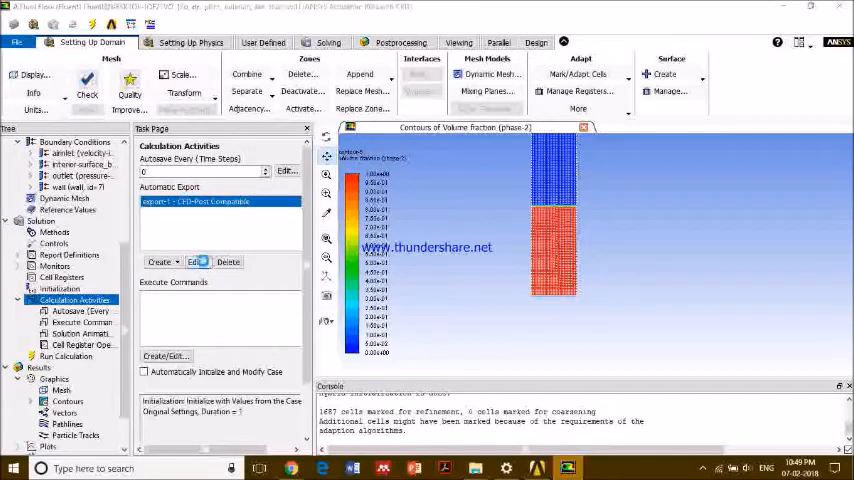
{"action": "left_click", "coordinate": [196, 262]}
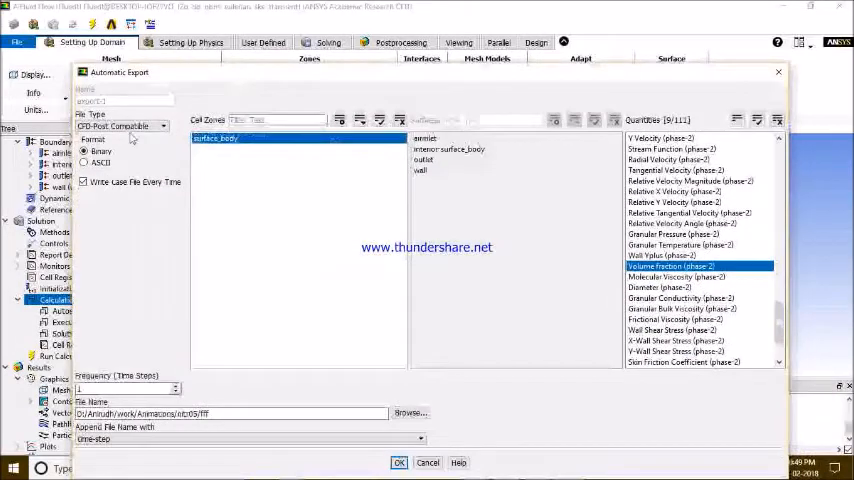
Keep CFD-Post Compatible format, include phase-2 volume fraction, and set export frequency to 1
{"action": "left_click", "coordinate": [120, 128]}
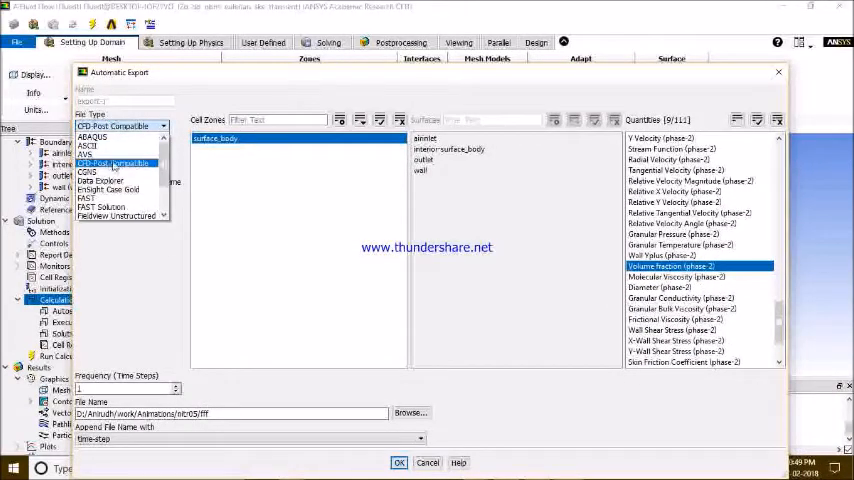
{"action": "left_click", "coordinate": [107, 164]}
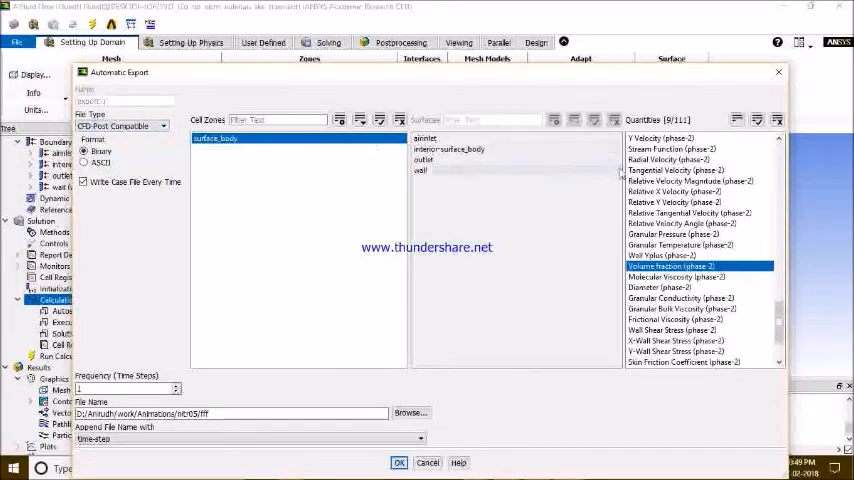
{"action": "scroll", "coordinate": [690, 253], "scroll_direction": "up", "scroll_amount": 5}
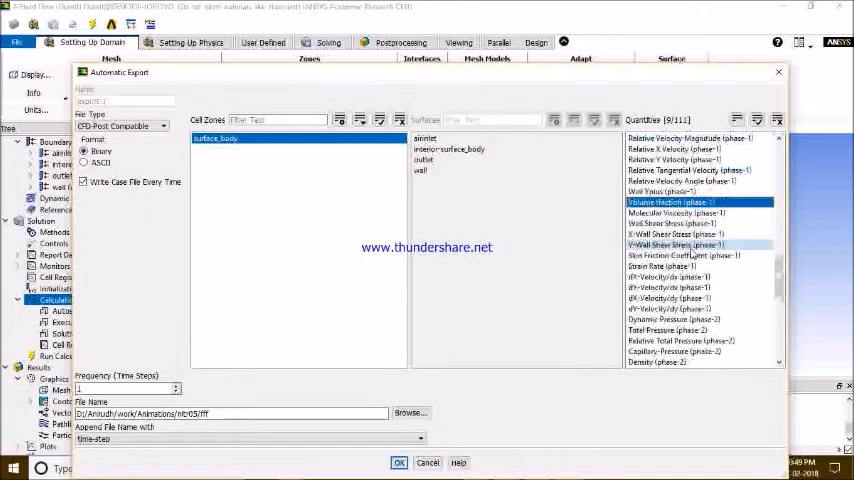
{"action": "scroll", "coordinate": [690, 253], "scroll_direction": "up", "scroll_amount": 5}
{"action": "scroll", "coordinate": [690, 200], "scroll_direction": "up", "scroll_amount": 5}
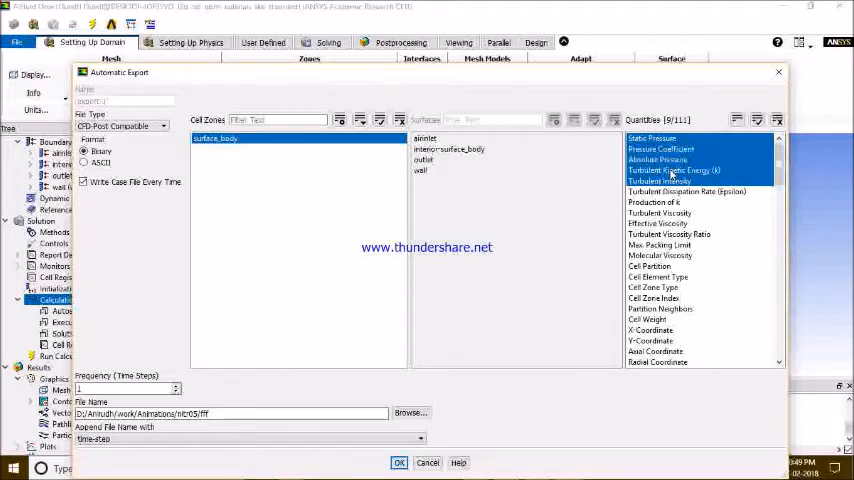
{"action": "scroll", "coordinate": [690, 200], "scroll_direction": "down", "scroll_amount": 5}
{"action": "scroll", "coordinate": [690, 200], "scroll_direction": "down", "scroll_amount": 5}
{"action": "scroll", "coordinate": [690, 200], "scroll_direction": "down", "scroll_amount": 5}
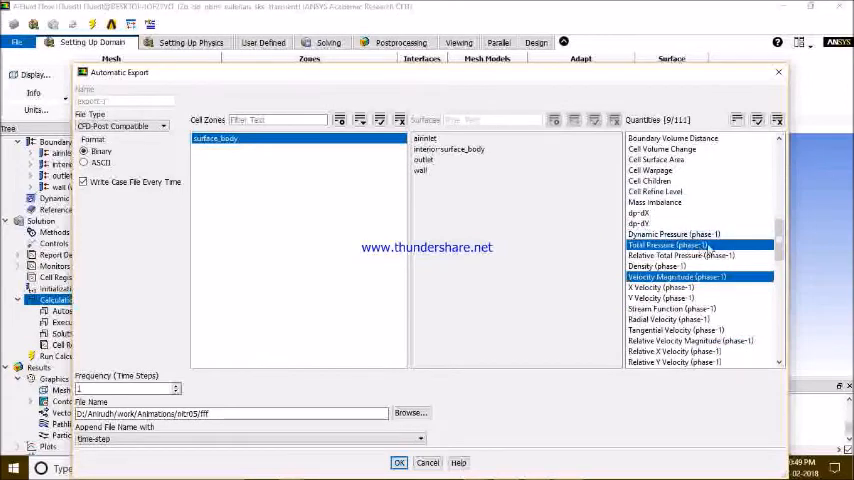
{"action": "scroll", "coordinate": [700, 247], "scroll_direction": "down", "scroll_amount": 3}
{"action": "scroll", "coordinate": [700, 247], "scroll_direction": "down", "scroll_amount": 3}
{"action": "scroll", "coordinate": [700, 247], "scroll_direction": "down", "scroll_amount": 2}
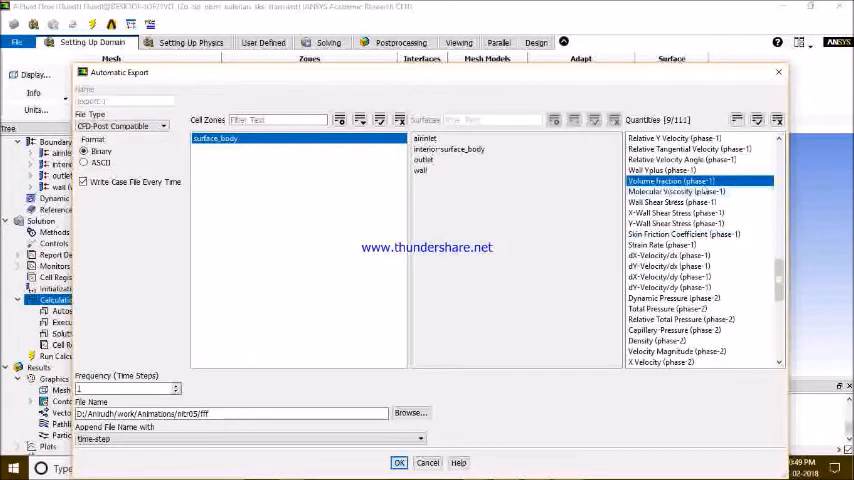
{"action": "scroll", "coordinate": [700, 247], "scroll_direction": "down", "scroll_amount": 5}
{"action": "left_click", "coordinate": [700, 191]}
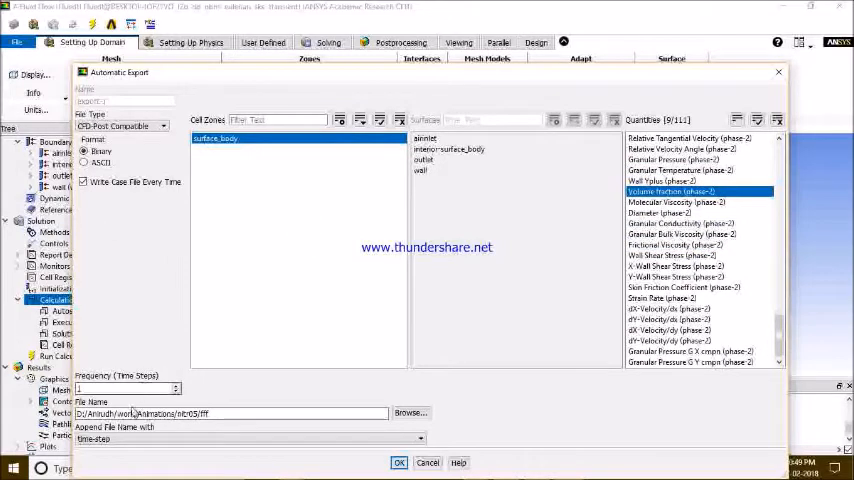
{"action": "double_click", "coordinate": [112, 389]}
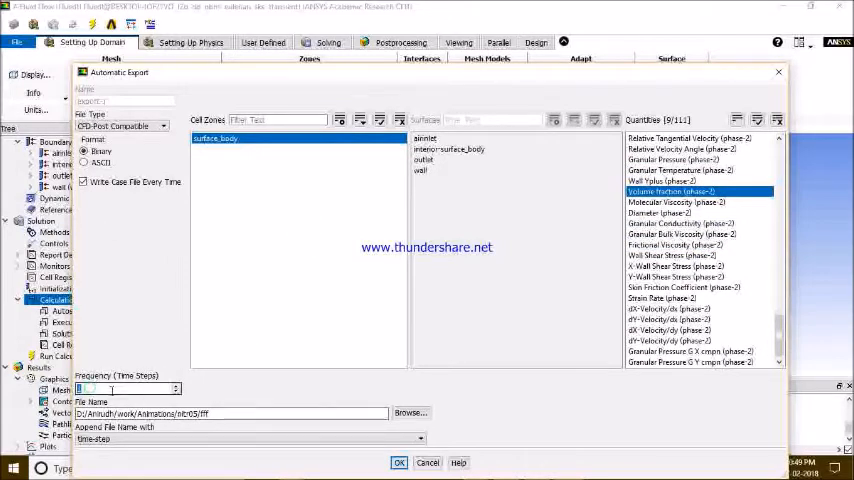
{"action": "type", "text": "1"}
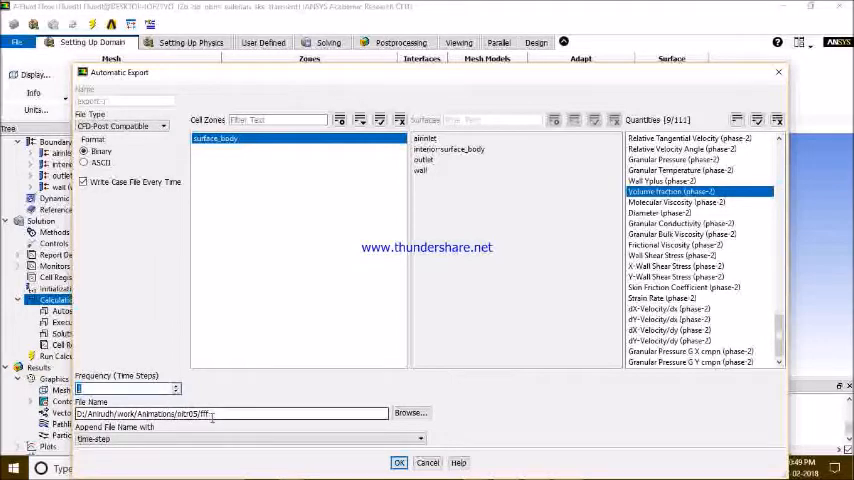
Check the export file location and confirm the automatic export settings
{"action": "left_click", "coordinate": [410, 412]}
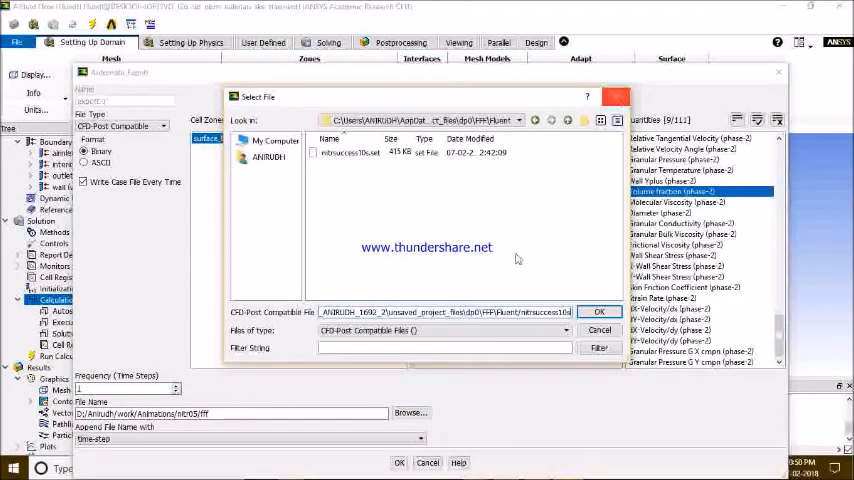
{"action": "left_click_drag", "start_coordinate": [322, 312], "coordinate": [474, 312]}
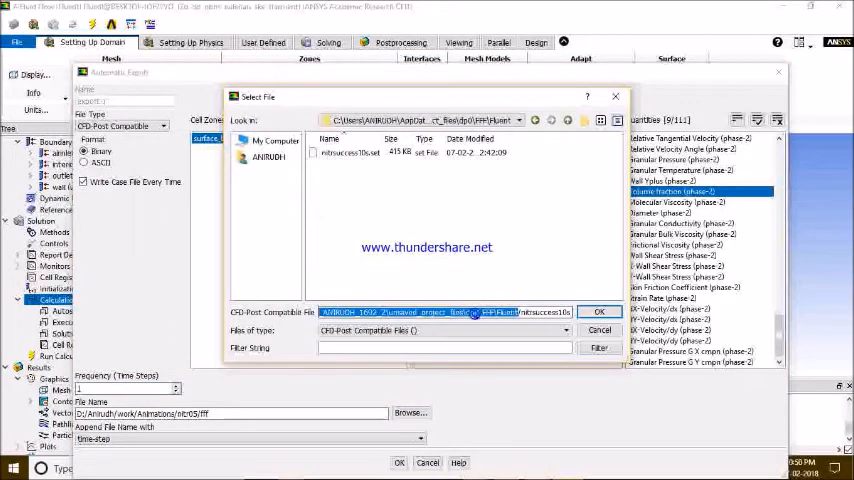
{"action": "key", "text": "Escape"}
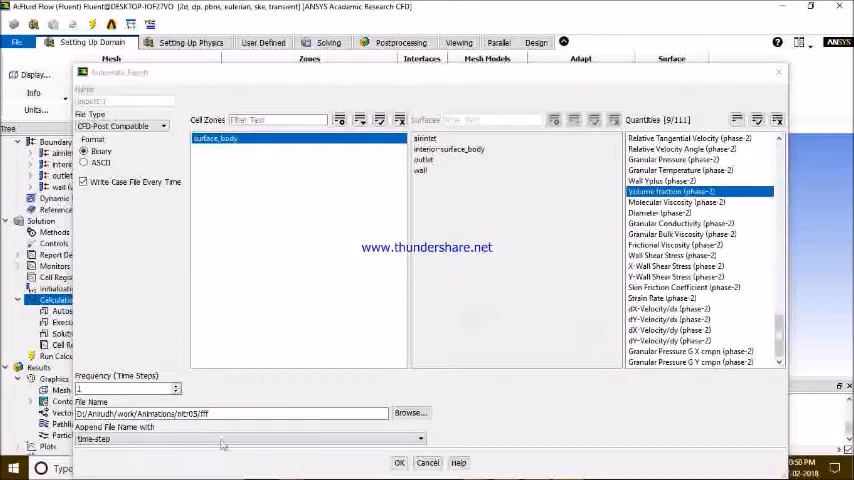
{"action": "left_click", "coordinate": [399, 462]}
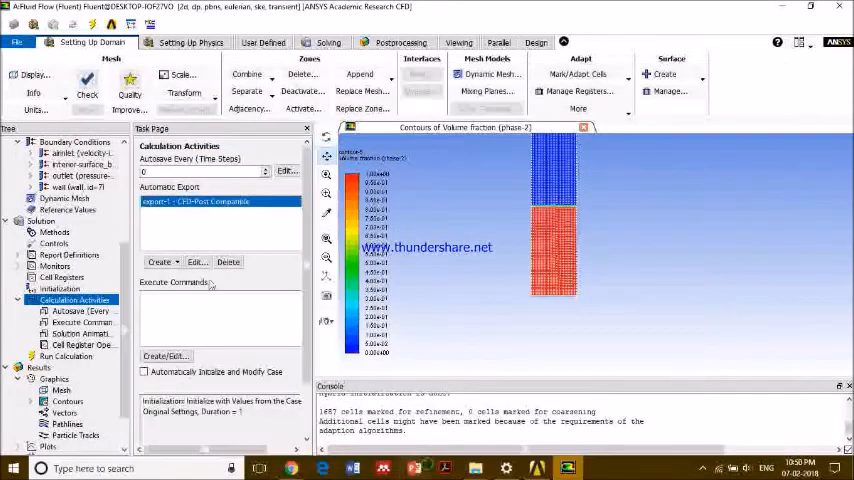
Check the run settings of 1000 time steps at 0.01 s each
{"action": "left_click", "coordinate": [66, 356]}
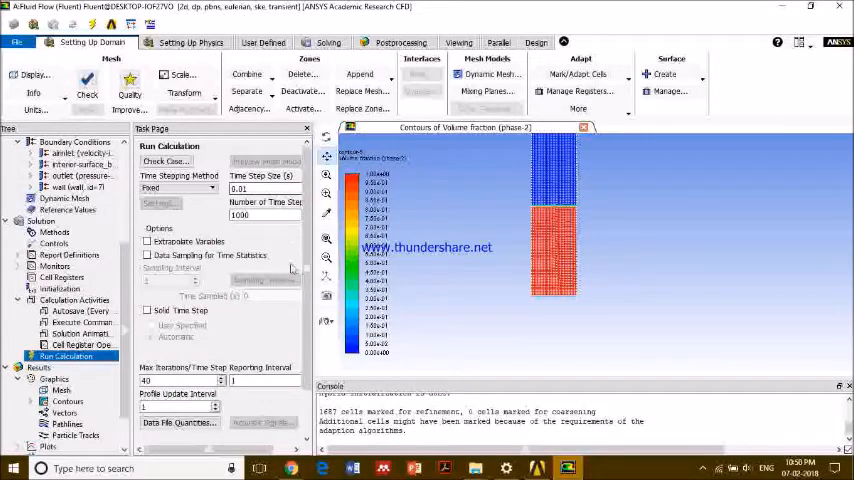
{"action": "left_click", "coordinate": [252, 188]}
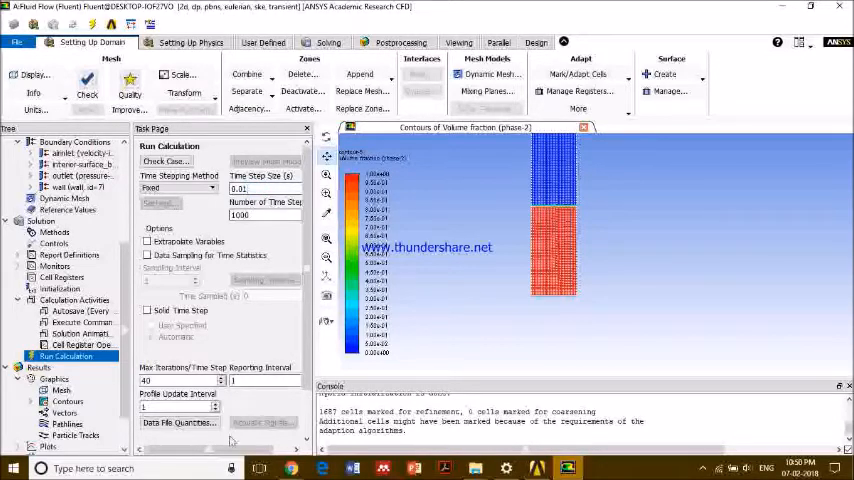
{"action": "left_click_drag", "start_coordinate": [200, 448], "coordinate": [215, 448]}
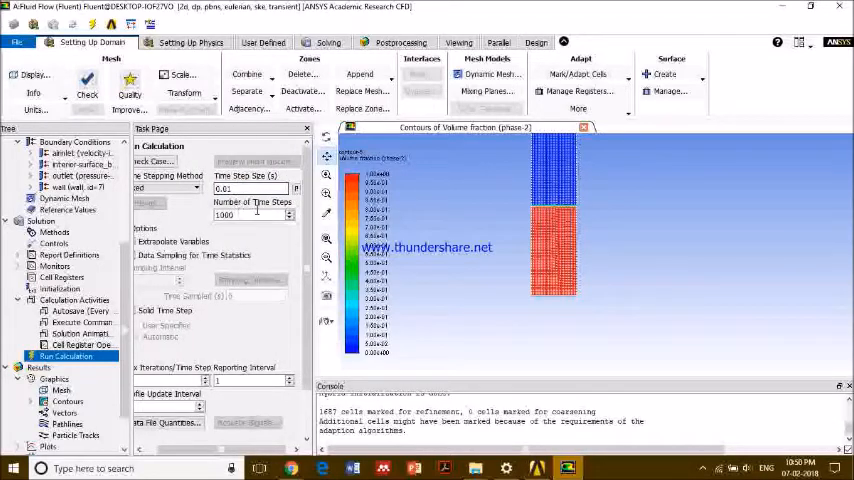
{"action": "left_click", "coordinate": [256, 214]}
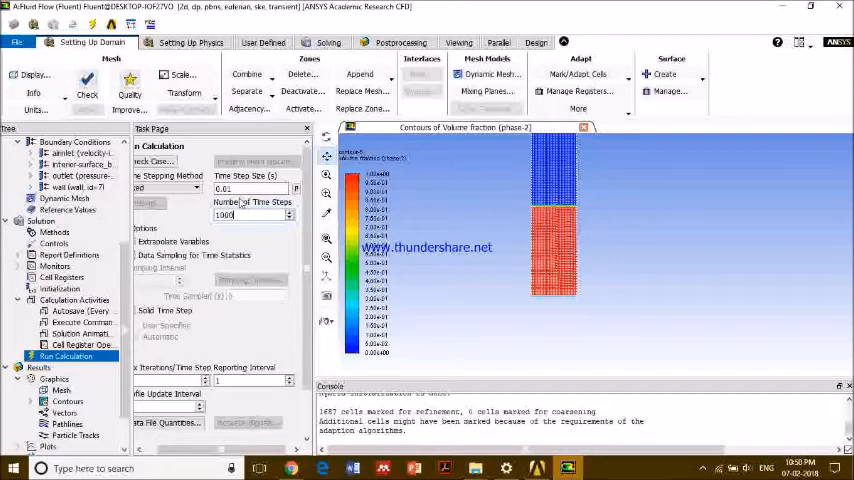
{"action": "left_click_drag", "start_coordinate": [225, 447], "coordinate": [190, 447]}
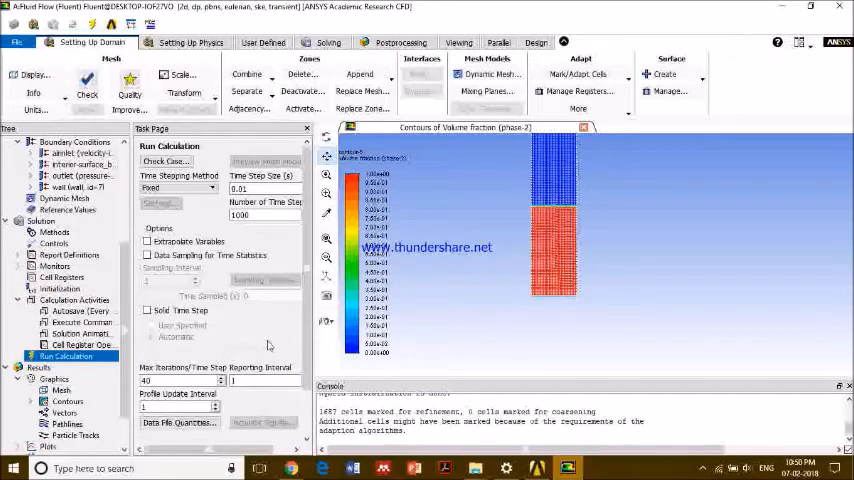
{"action": "scroll", "coordinate": [268, 345], "scroll_direction": "down", "scroll_amount": 2}
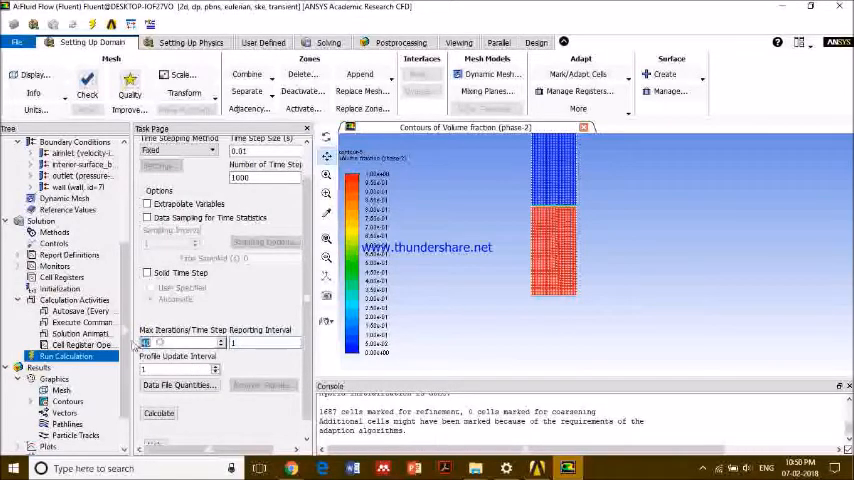
Set 40 iterations per time step and start the transient calculation, which stops with a file-writing error
{"action": "double_click", "coordinate": [150, 343]}
{"action": "left_click", "coordinate": [158, 413]}
{"action": "scroll", "coordinate": [162, 417], "scroll_direction": "down", "scroll_amount": 1}
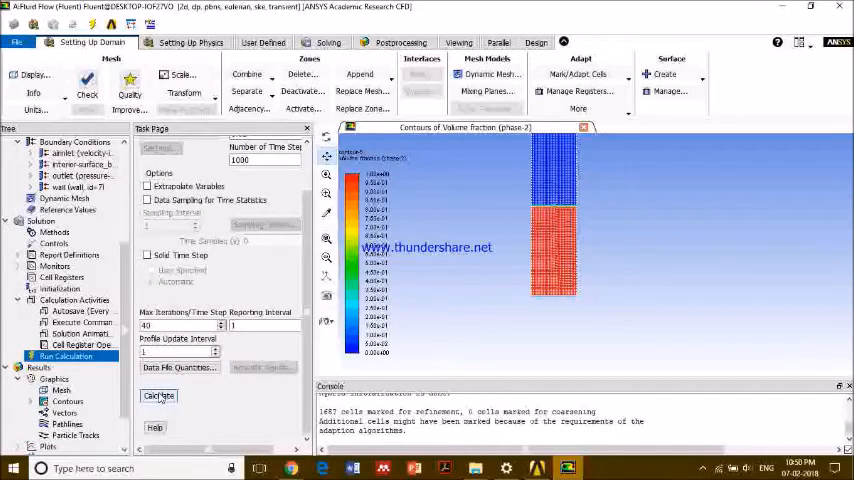
{"action": "left_click", "coordinate": [160, 397]}
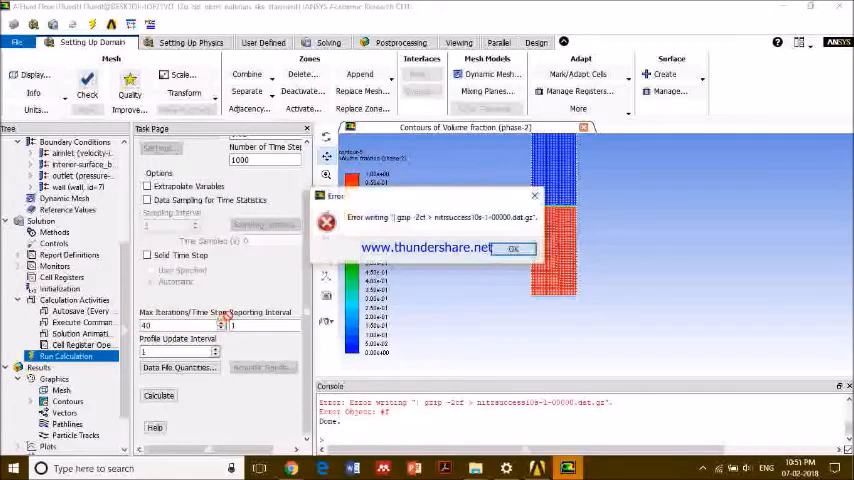
Dismiss the data file-writing error message
{"action": "left_click", "coordinate": [513, 248]}
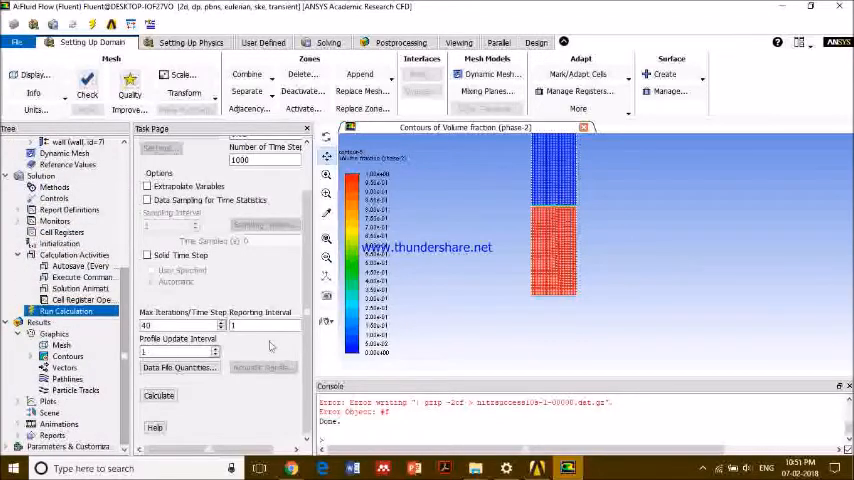
{"action": "mouse_move", "coordinate": [476, 468]}
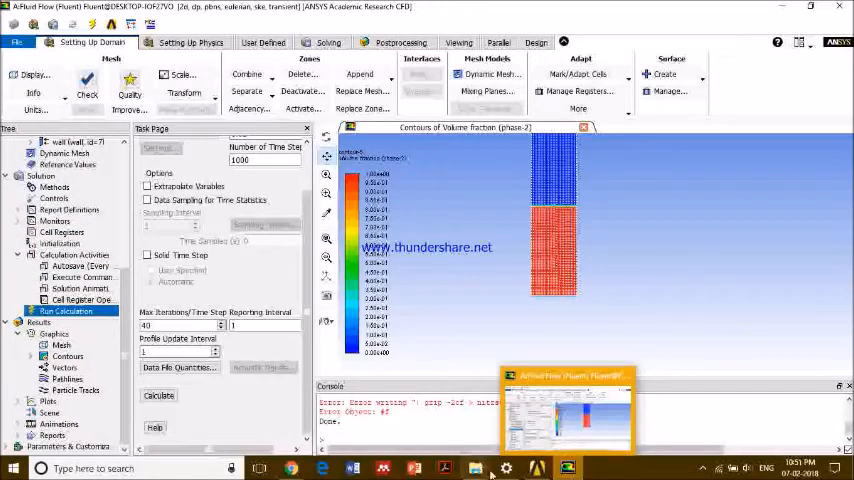
Drop a standalone Results system into the schematic with its default name and launch CFD-Post from it
{"action": "left_click", "coordinate": [537, 468]}
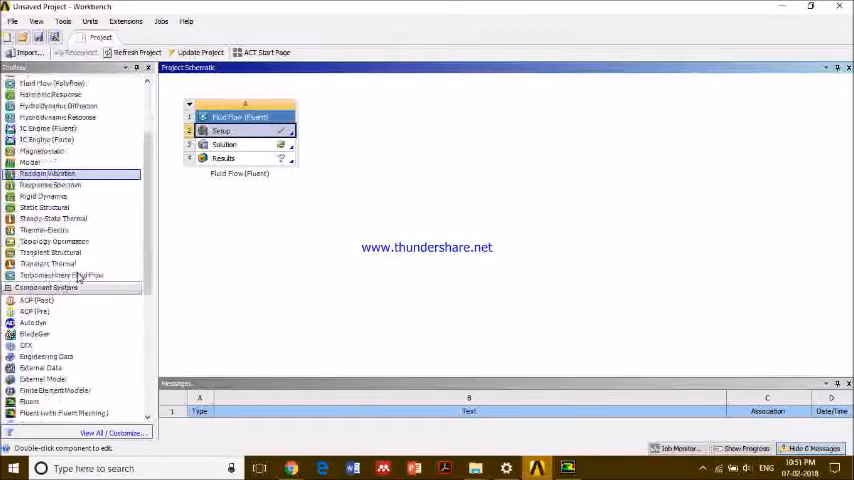
{"action": "scroll", "coordinate": [78, 278], "scroll_direction": "down", "scroll_amount": 3}
{"action": "scroll", "coordinate": [78, 278], "scroll_direction": "down", "scroll_amount": 3}
{"action": "scroll", "coordinate": [78, 278], "scroll_direction": "down", "scroll_amount": 3}
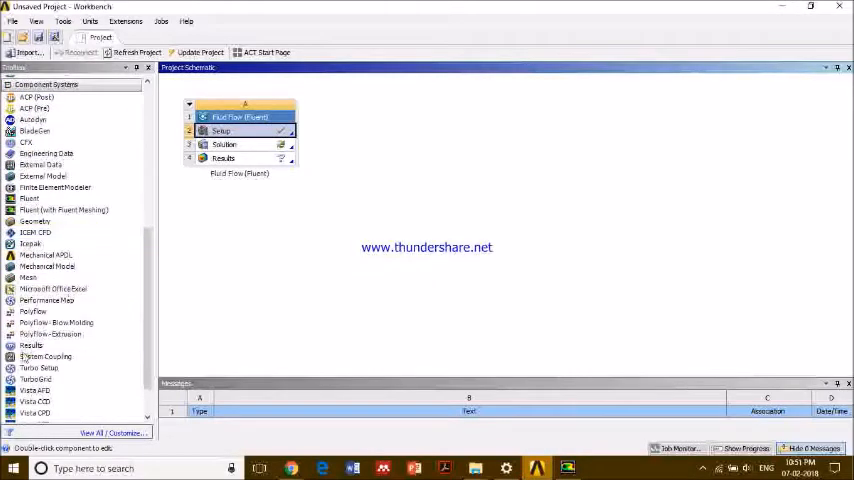
{"action": "left_click_drag", "start_coordinate": [31, 345], "coordinate": [240, 245]}
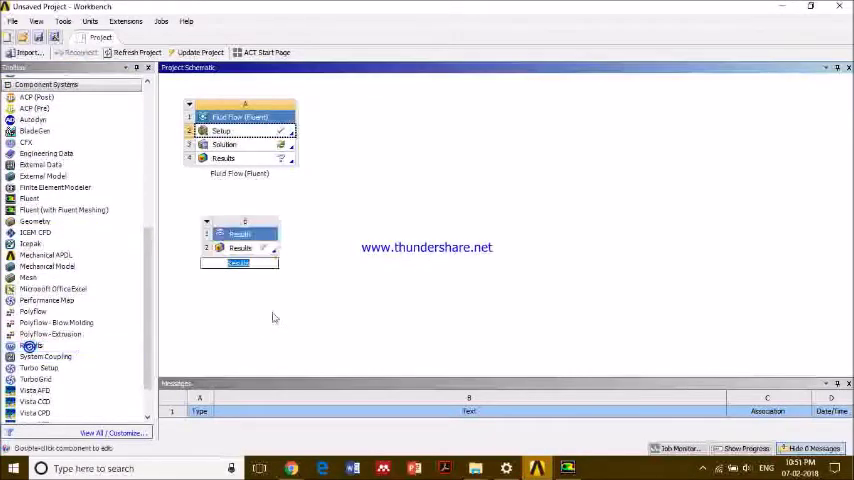
{"action": "left_click", "coordinate": [244, 250]}
{"action": "double_click", "coordinate": [244, 248]}
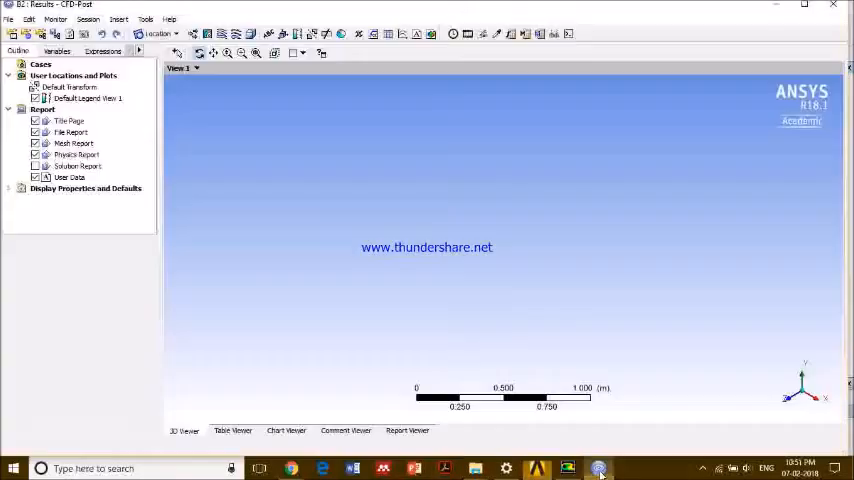
Start Load Results and browse My Computer to the nitr05 results folder on drive E
{"action": "left_click", "coordinate": [12, 35]}
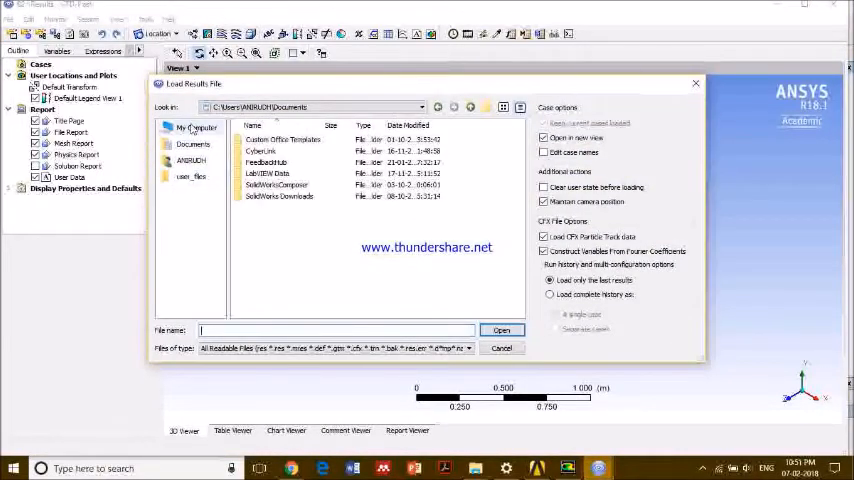
{"action": "left_click", "coordinate": [196, 128]}
{"action": "double_click", "coordinate": [255, 174]}
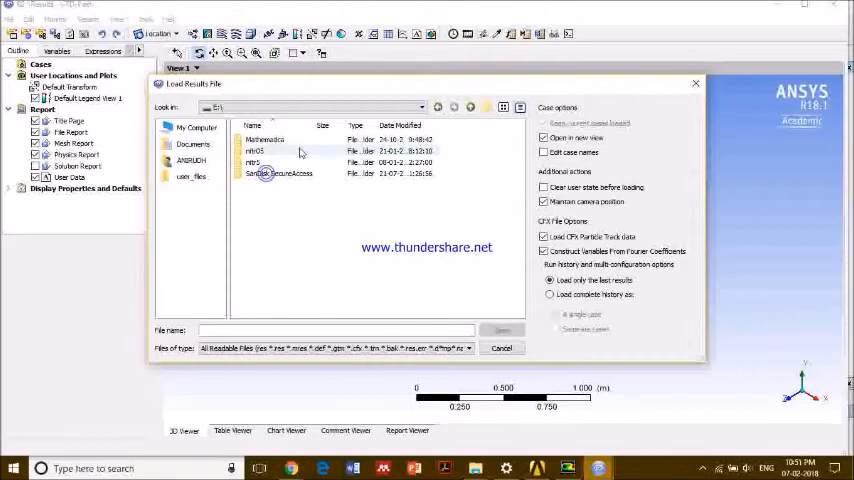
{"action": "left_click", "coordinate": [270, 163]}
{"action": "left_click", "coordinate": [270, 163]}
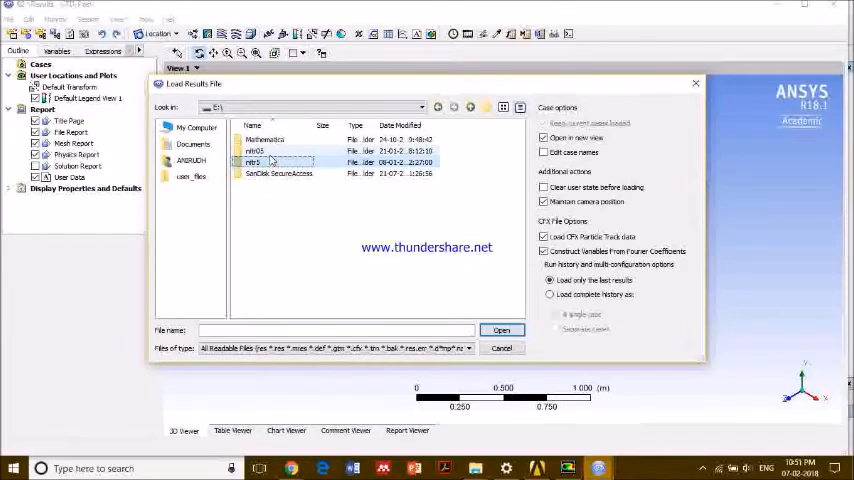
{"action": "double_click", "coordinate": [272, 160]}
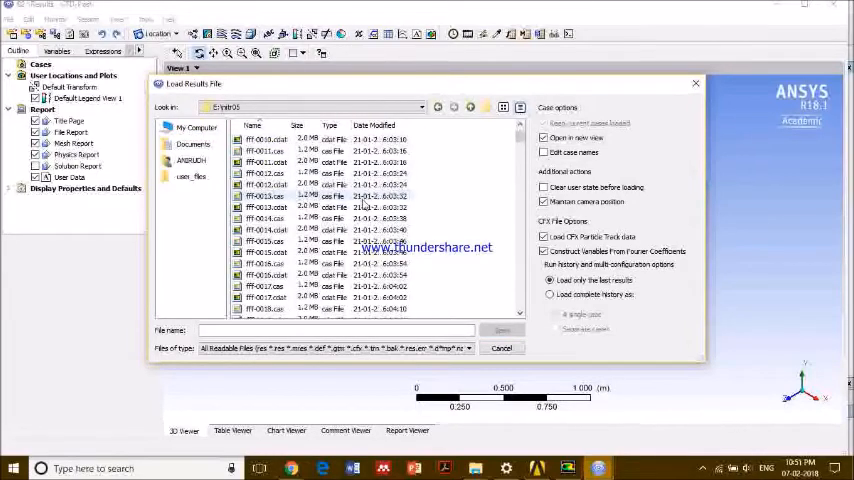
{"action": "scroll", "coordinate": [370, 200], "scroll_direction": "down", "scroll_amount": 3}
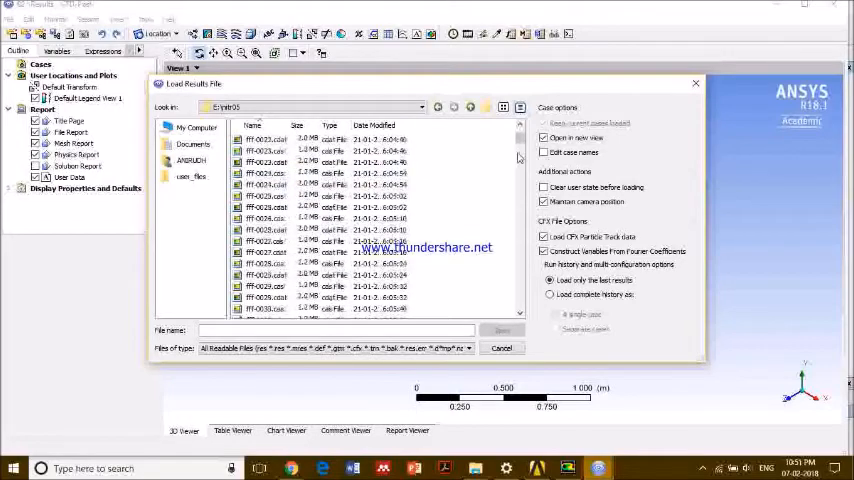
{"action": "left_click_drag", "start_coordinate": [520, 140], "coordinate": [520, 300]}
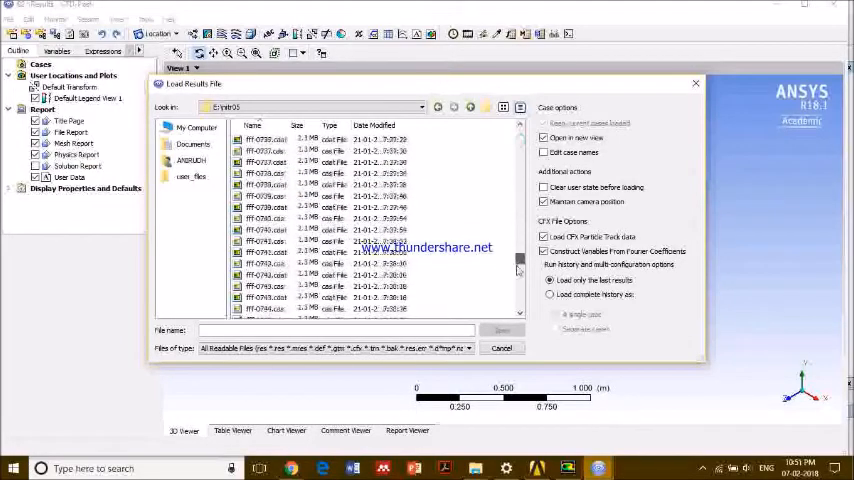
Load the time-step 1000 case file and acknowledge the Global Variable Ranges notice
{"action": "left_click", "coordinate": [330, 297]}
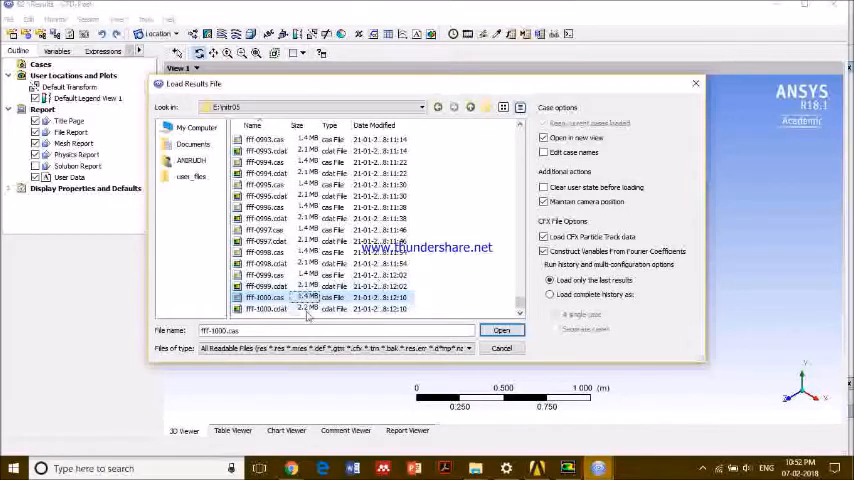
{"action": "left_click", "coordinate": [501, 330]}
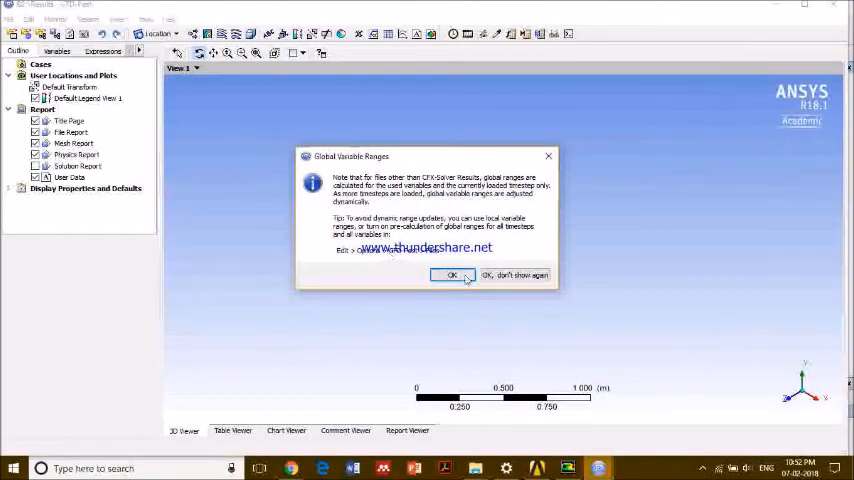
{"action": "left_click", "coordinate": [455, 276]}
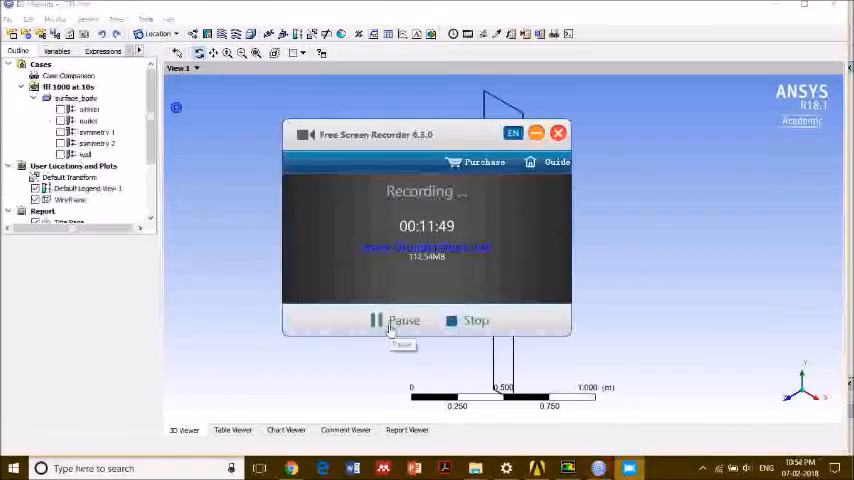
Rotate the column to a front view and insert a contour plot with the default name Contour 1
{"action": "left_click", "coordinate": [536, 133]}
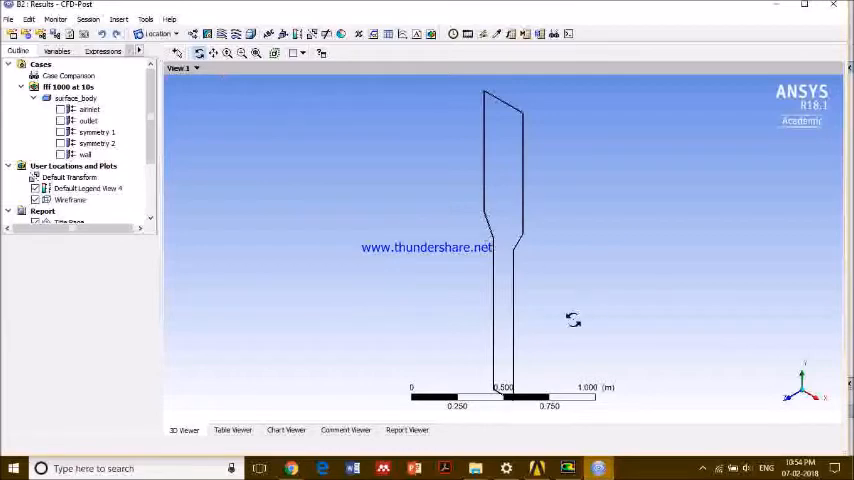
{"action": "left_click_drag", "start_coordinate": [505, 383], "coordinate": [474, 287]}
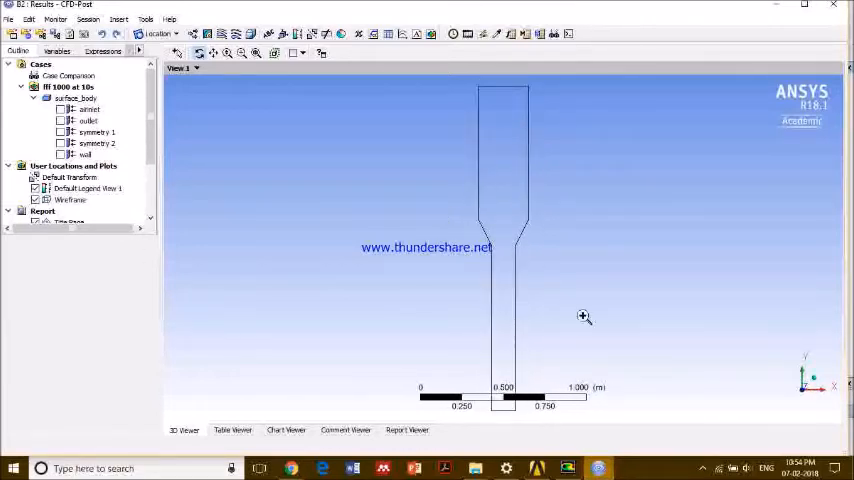
{"action": "scroll", "coordinate": [543, 373], "scroll_direction": "up", "scroll_amount": 2}
{"action": "scroll", "coordinate": [362, 292], "scroll_direction": "down", "scroll_amount": 1}
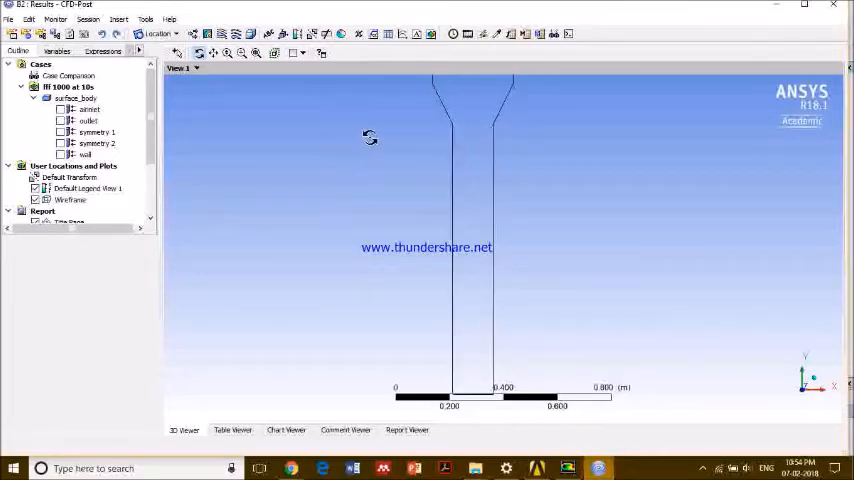
{"action": "left_click_drag", "start_coordinate": [365, 161], "coordinate": [410, 185]}
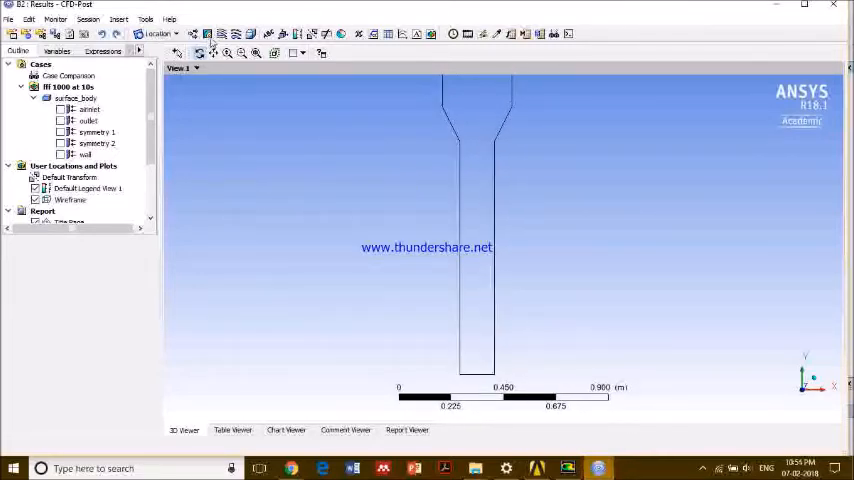
{"action": "left_click", "coordinate": [140, 33]}
{"action": "left_click", "coordinate": [245, 90]}
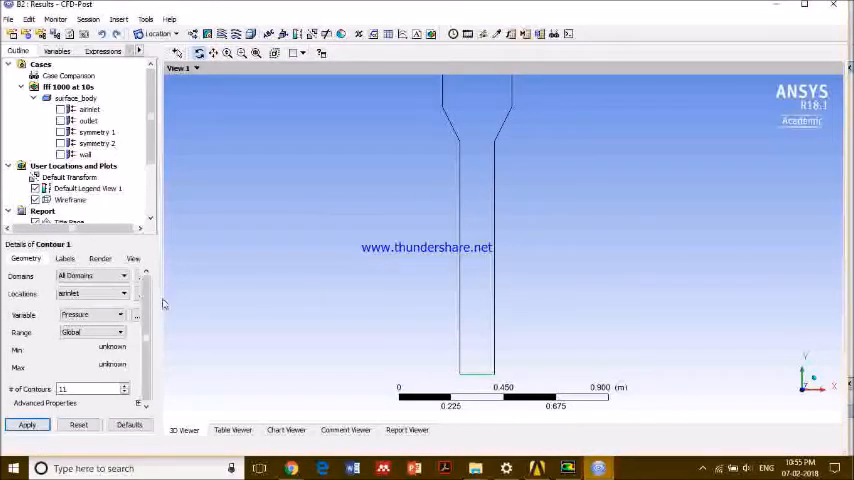
Place the contour on symmetry 1 coloured by Phase 2 volume fraction
{"action": "left_click_drag", "start_coordinate": [161, 297], "coordinate": [195, 297]}
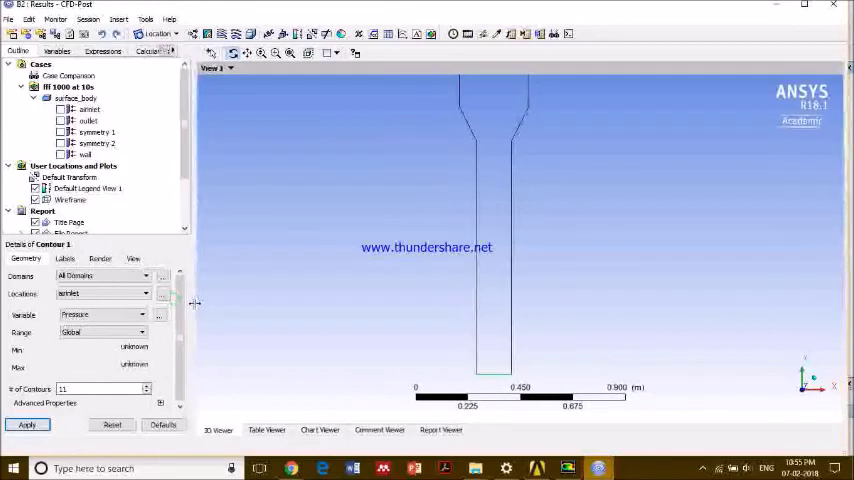
{"action": "left_click", "coordinate": [107, 294]}
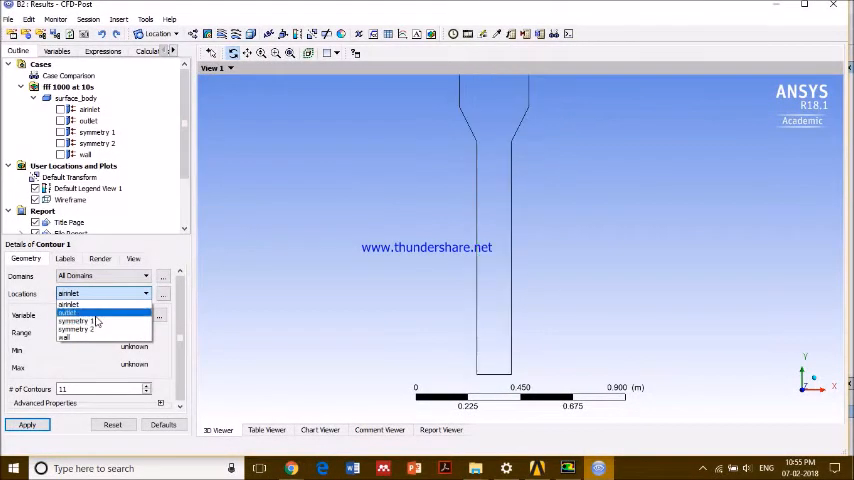
{"action": "left_click", "coordinate": [96, 321]}
{"action": "left_click", "coordinate": [90, 315]}
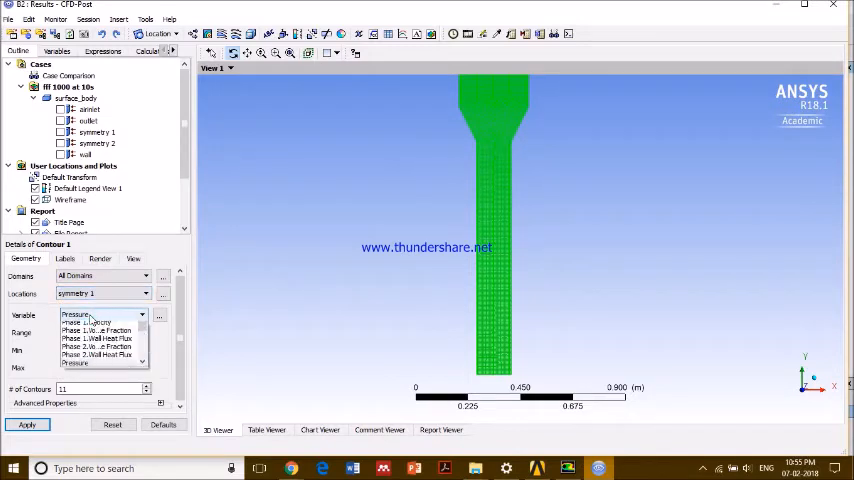
{"action": "scroll", "coordinate": [100, 350], "scroll_direction": "down", "scroll_amount": 3}
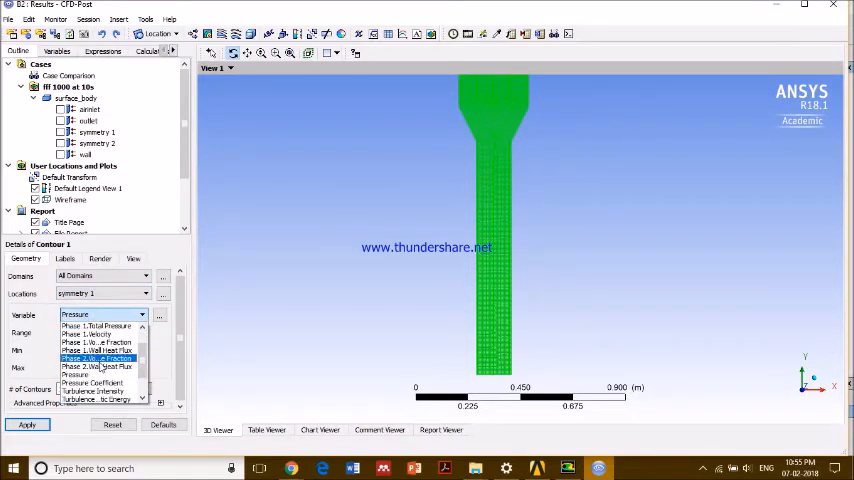
{"action": "left_click", "coordinate": [98, 358]}
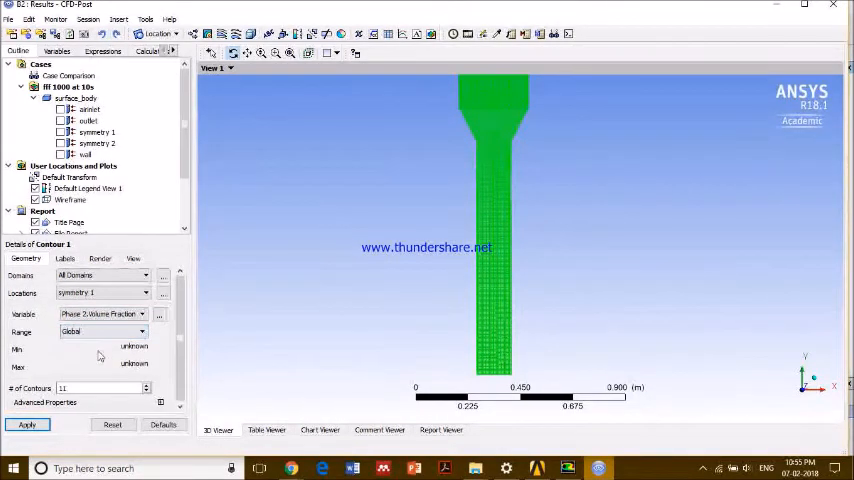
Set 150 contour levels, apply the plot, and bring up the Timestep Selector
{"action": "left_click", "coordinate": [76, 387]}
{"action": "type", "text": "11"}
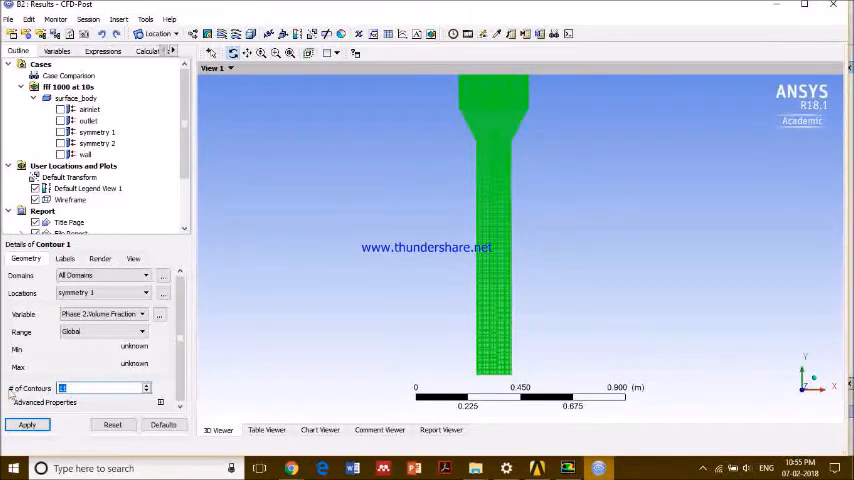
{"action": "double_click", "coordinate": [62, 388]}
{"action": "type", "text": "150"}
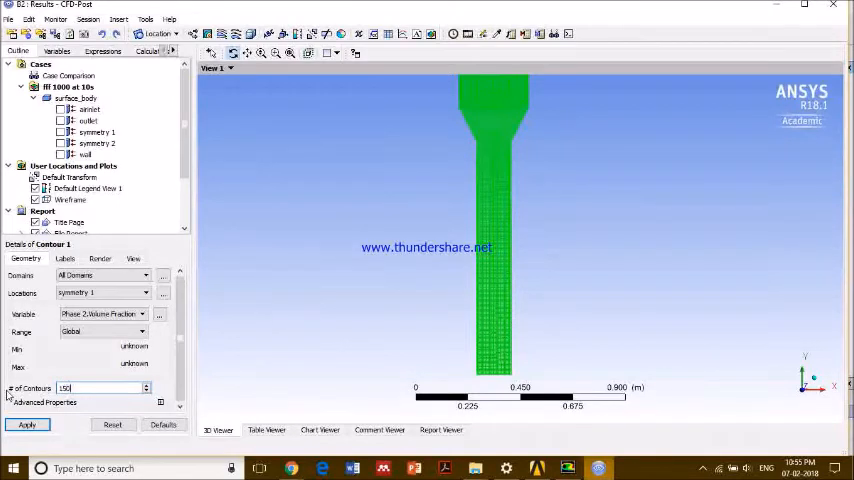
{"action": "left_click", "coordinate": [27, 424]}
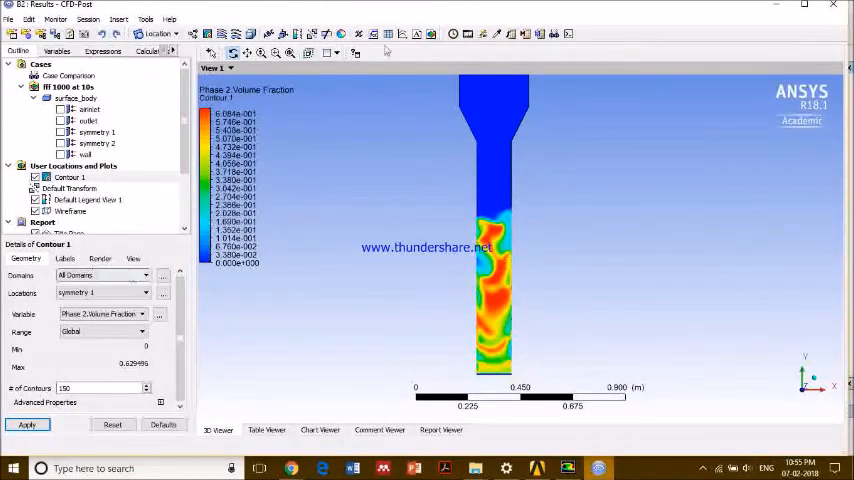
{"action": "left_click", "coordinate": [453, 34]}
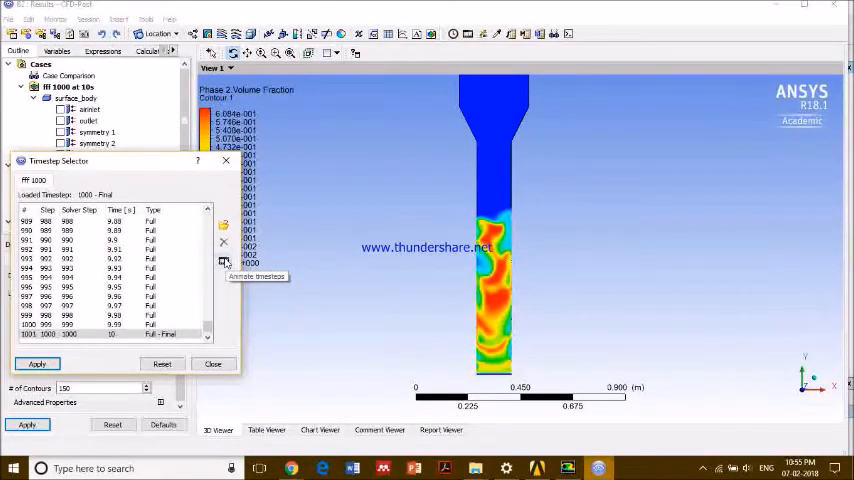
{"action": "scroll", "coordinate": [130, 258], "scroll_direction": "up", "scroll_amount": 1}
{"action": "scroll", "coordinate": [130, 258], "scroll_direction": "up", "scroll_amount": 5}
{"action": "scroll", "coordinate": [130, 258], "scroll_direction": "up", "scroll_amount": 5}
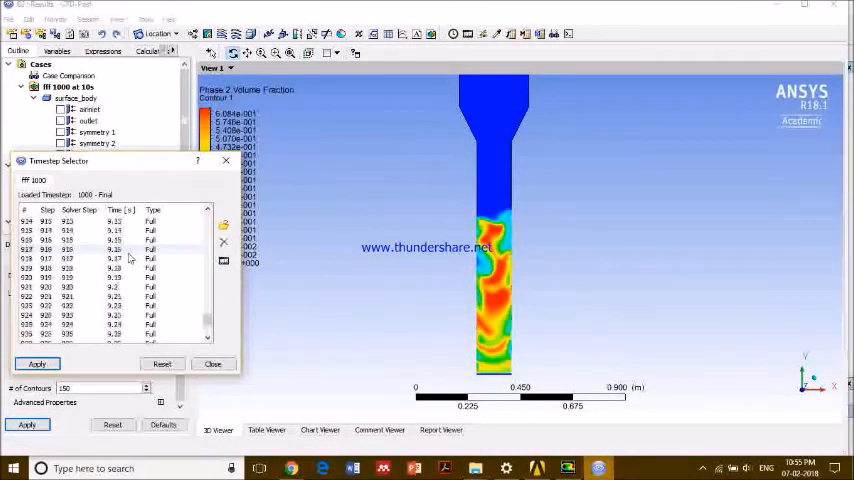
{"action": "scroll", "coordinate": [130, 258], "scroll_direction": "up", "scroll_amount": 5}
{"action": "scroll", "coordinate": [130, 258], "scroll_direction": "up", "scroll_amount": 5}
{"action": "scroll", "coordinate": [130, 258], "scroll_direction": "up", "scroll_amount": 5}
{"action": "scroll", "coordinate": [130, 258], "scroll_direction": "up", "scroll_amount": 5}
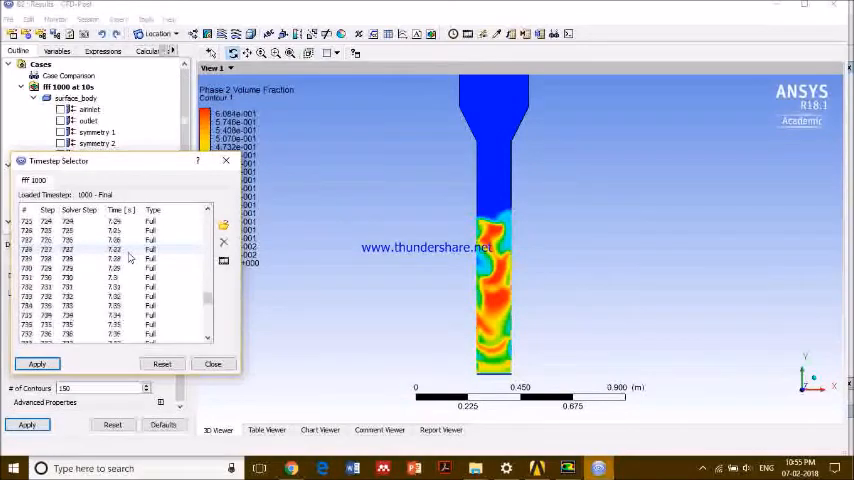
{"action": "scroll", "coordinate": [130, 258], "scroll_direction": "up", "scroll_amount": 5}
{"action": "scroll", "coordinate": [130, 258], "scroll_direction": "up", "scroll_amount": 5}
Load the 6.29 s timestep, then the 0.6 s timestep, and bring up the animation settings
{"action": "left_click", "coordinate": [115, 231]}
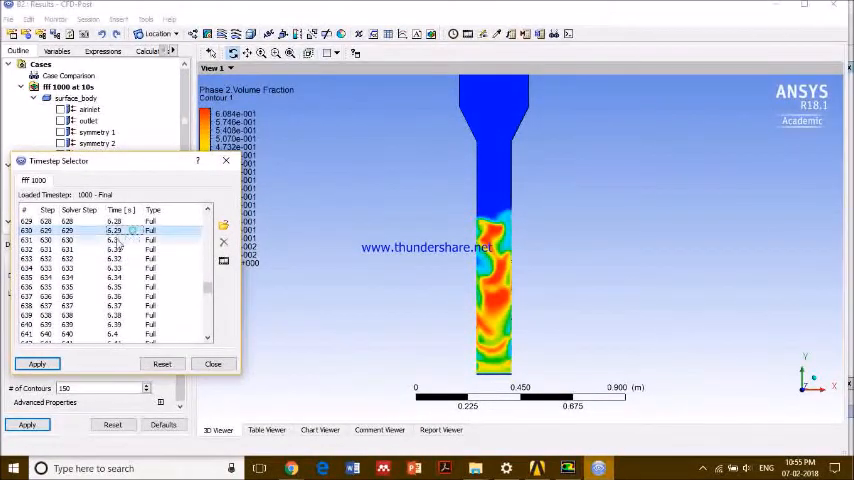
{"action": "left_click", "coordinate": [30, 364]}
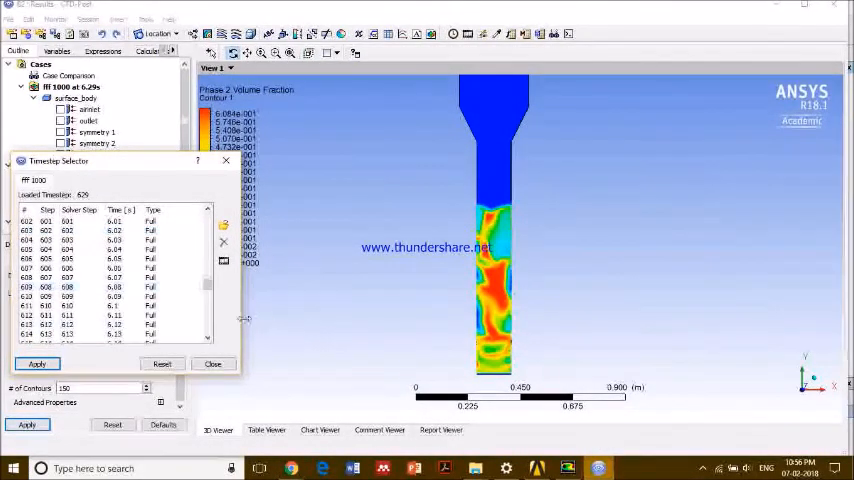
{"action": "left_click_drag", "start_coordinate": [207, 286], "coordinate": [207, 228]}
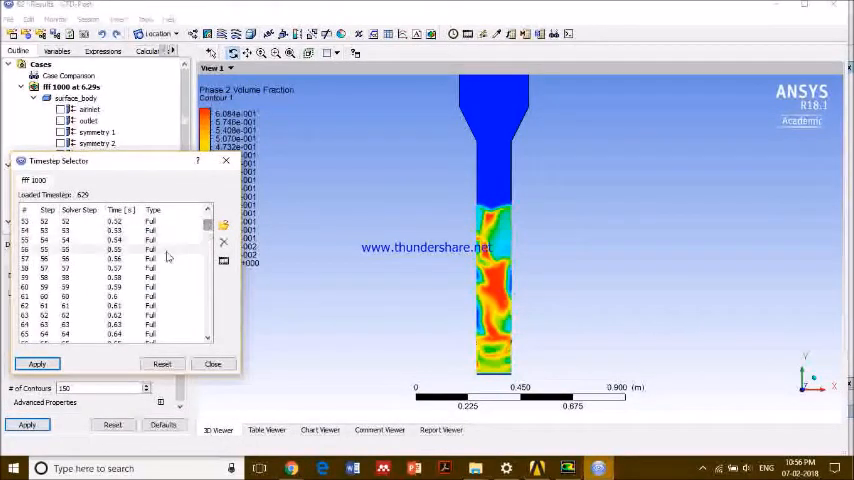
{"action": "left_click", "coordinate": [112, 296]}
{"action": "left_click", "coordinate": [38, 364]}
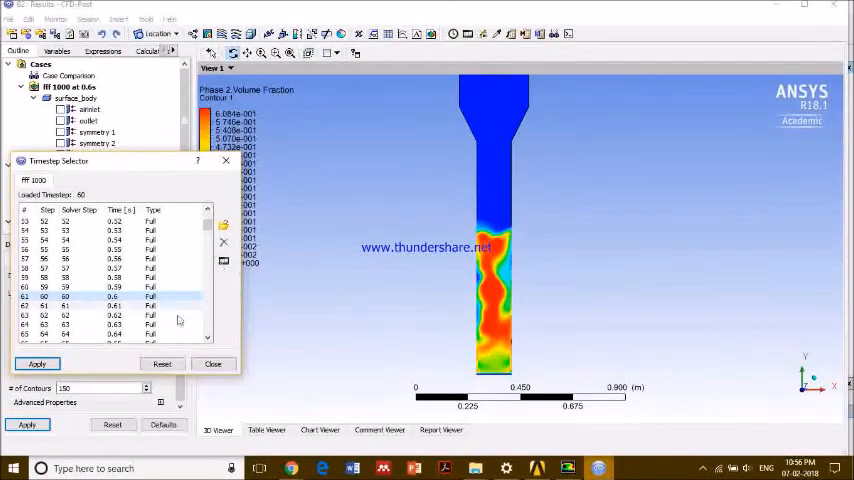
{"action": "left_click", "coordinate": [224, 261]}
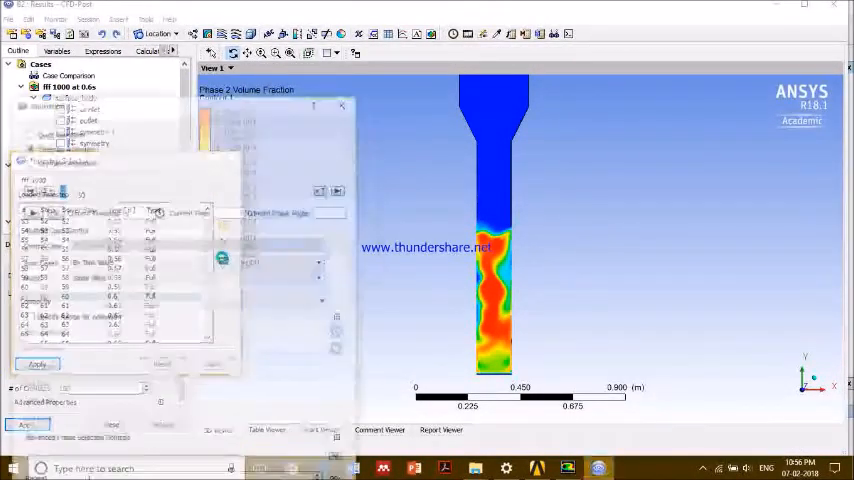
Rewind the animation to the first timestep and keep it driven by Timestep
{"action": "mouse_move", "coordinate": [221, 112]}
{"action": "left_mouse_down"}
{"action": "mouse_move", "coordinate": [222, 39]}
{"action": "mouse_move", "coordinate": [232, 34]}
{"action": "left_mouse_up"}
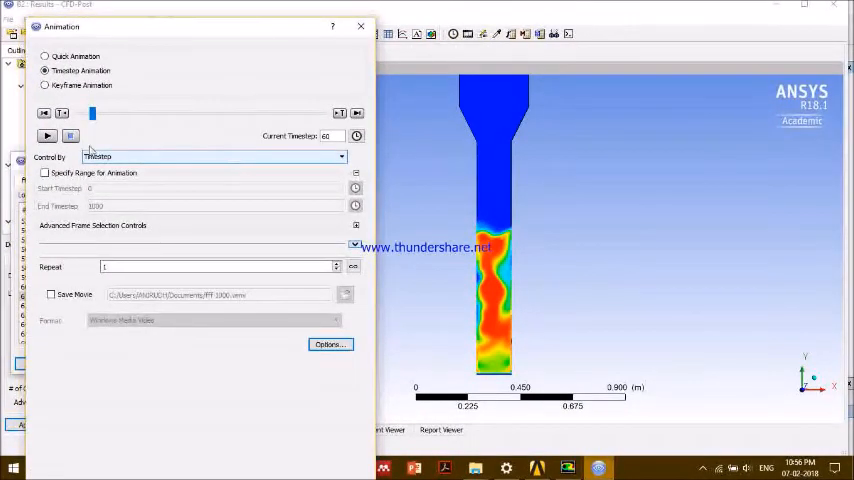
{"action": "left_click", "coordinate": [44, 112]}
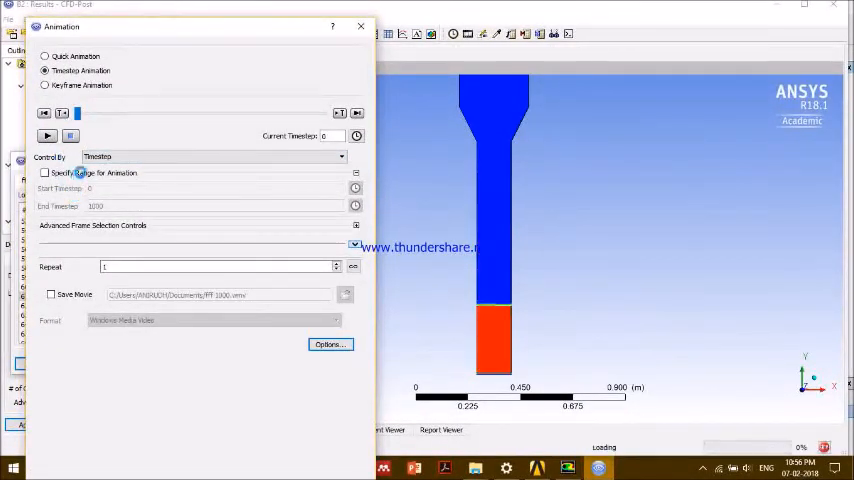
{"action": "left_click", "coordinate": [300, 158]}
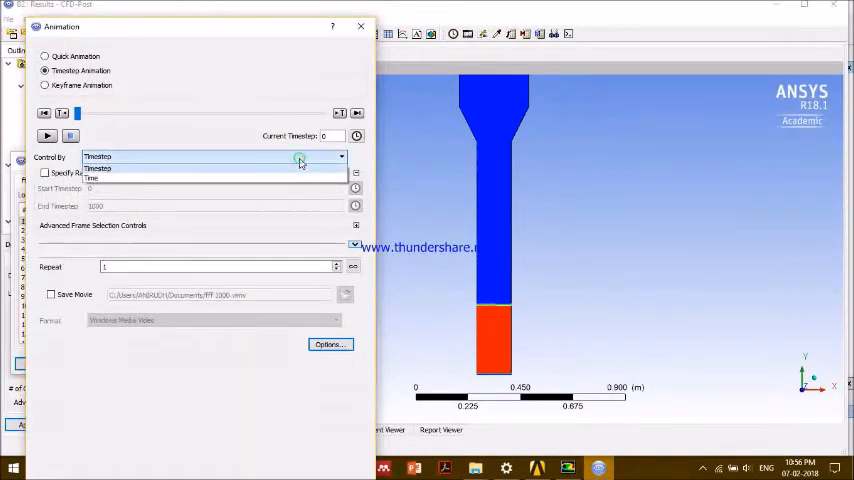
{"action": "left_click", "coordinate": [200, 168]}
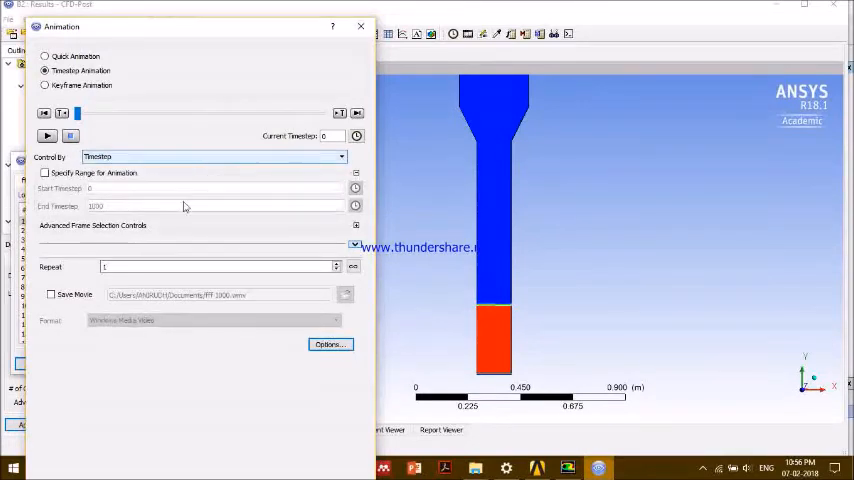
Keep All Timesteps In Range under Advanced Frame Selection and play the animation
{"action": "left_click", "coordinate": [355, 245]}
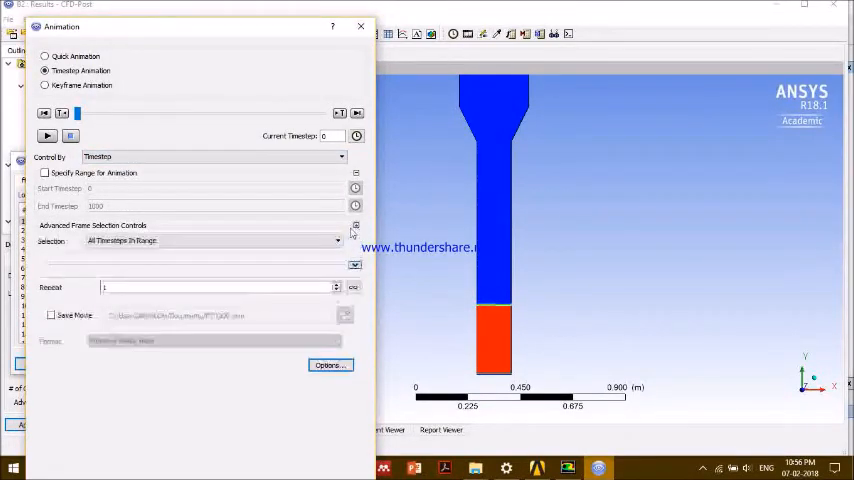
{"action": "left_click", "coordinate": [148, 242]}
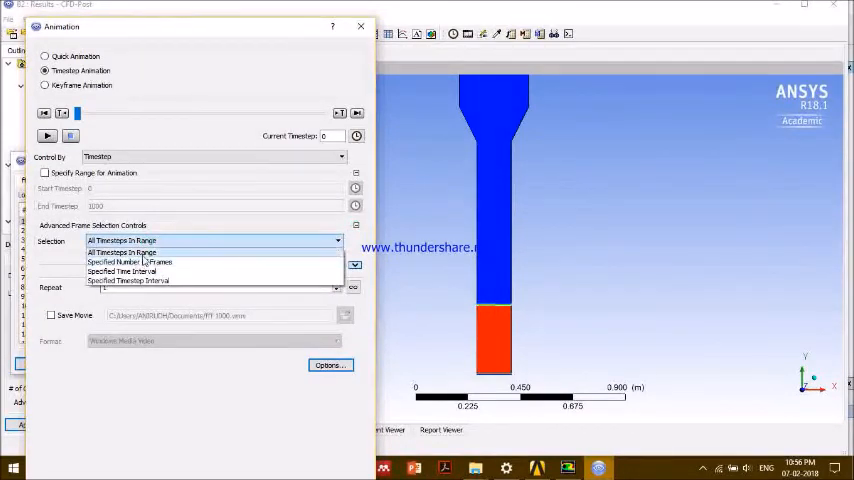
{"action": "left_click", "coordinate": [146, 250]}
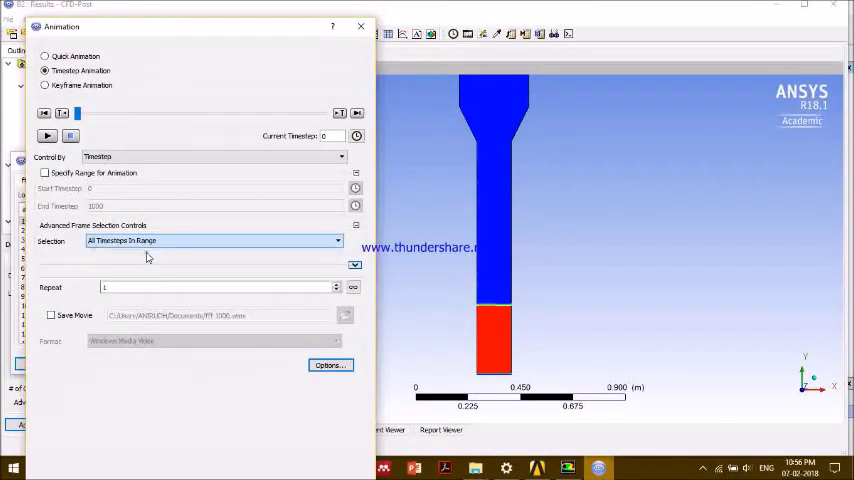
{"action": "left_click", "coordinate": [48, 136]}
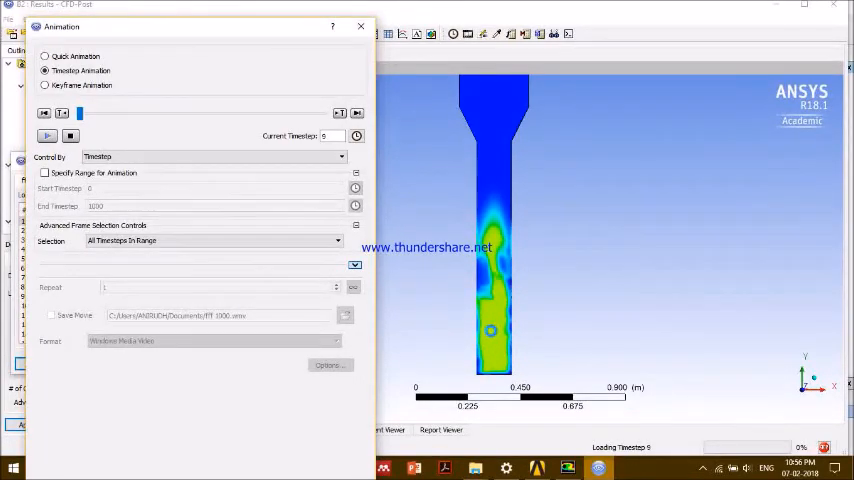
Move the dialogs aside to see the legend, then close the Animation and Timestep Selector windows
{"action": "left_click_drag", "start_coordinate": [257, 26], "coordinate": [53, 8]}
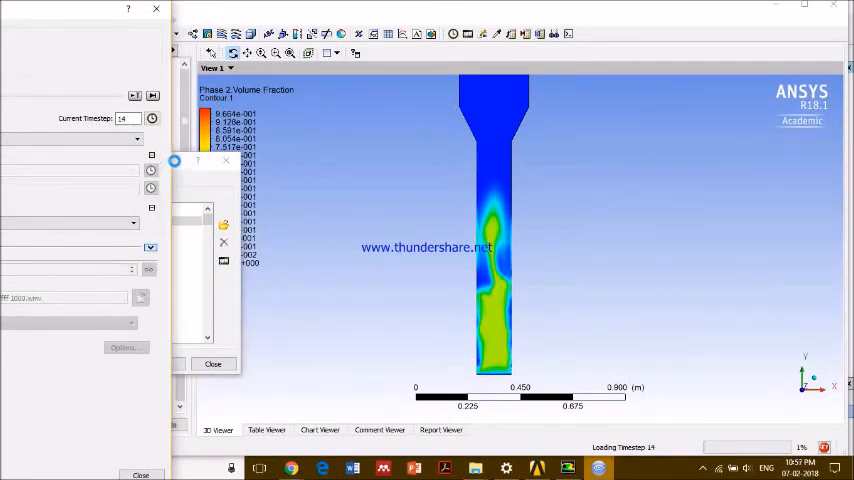
{"action": "left_click_drag", "start_coordinate": [174, 161], "coordinate": [184, 161]}
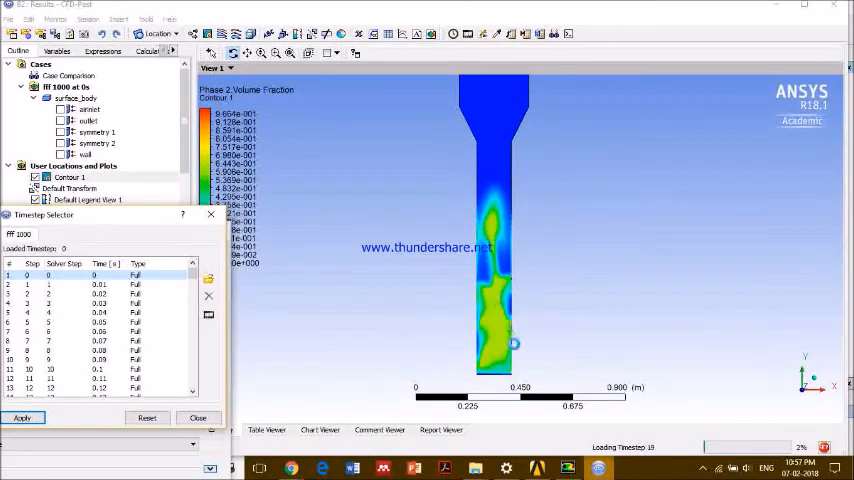
{"action": "left_click_drag", "start_coordinate": [168, 216], "coordinate": [196, 106]}
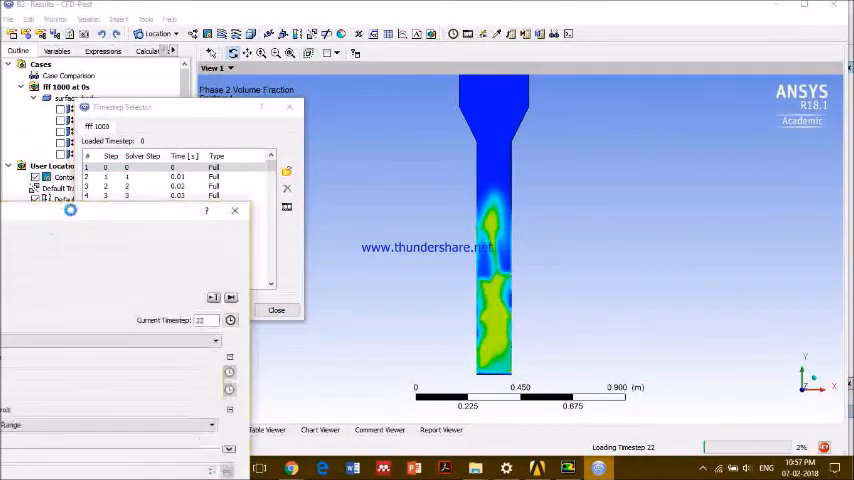
{"action": "left_click_drag", "start_coordinate": [49, 236], "coordinate": [229, 255]}
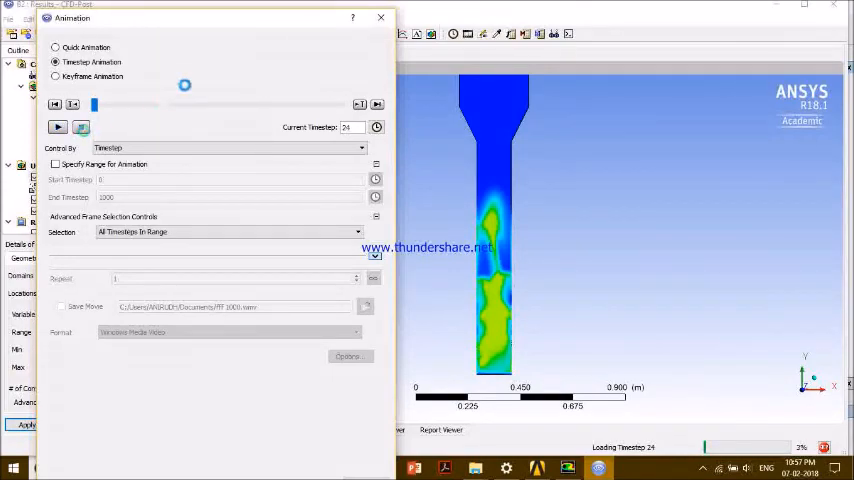
{"action": "left_click", "coordinate": [381, 17]}
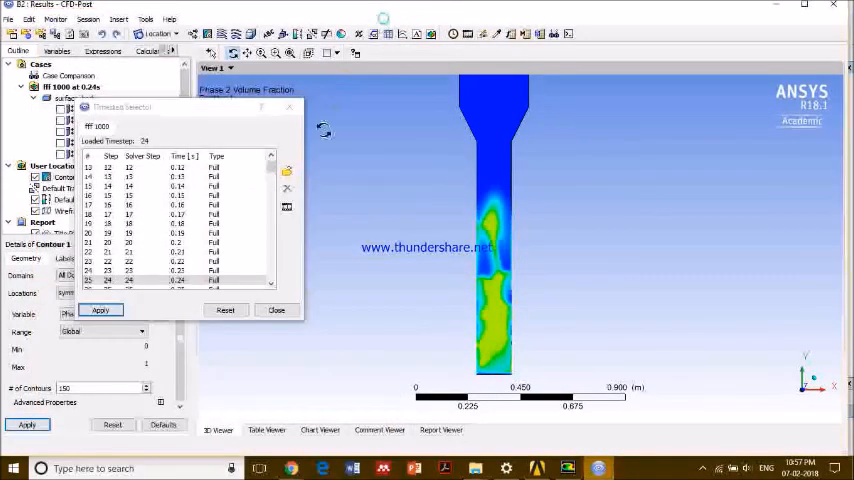
{"action": "left_click", "coordinate": [276, 310]}
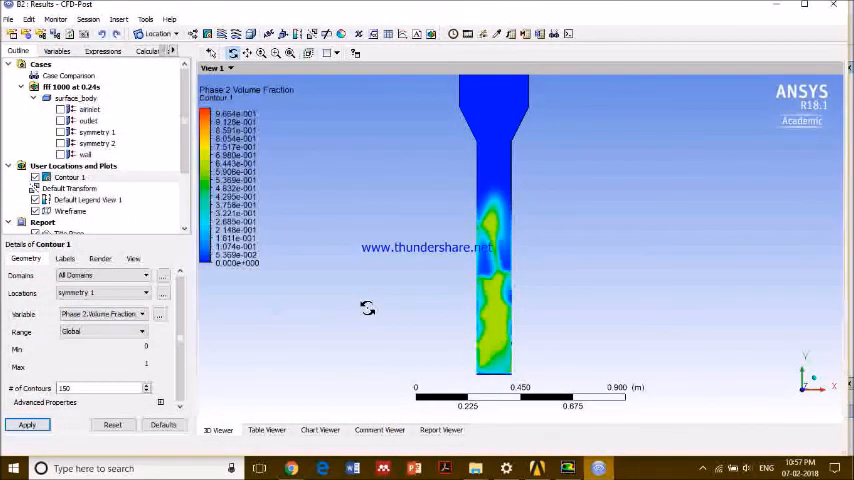